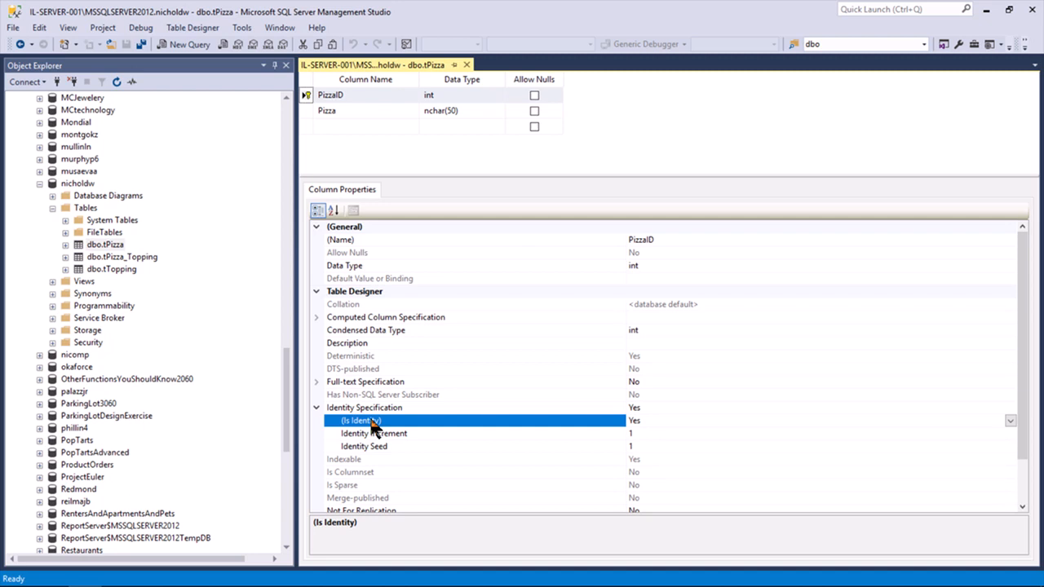
pyautogui.click(307, 111)
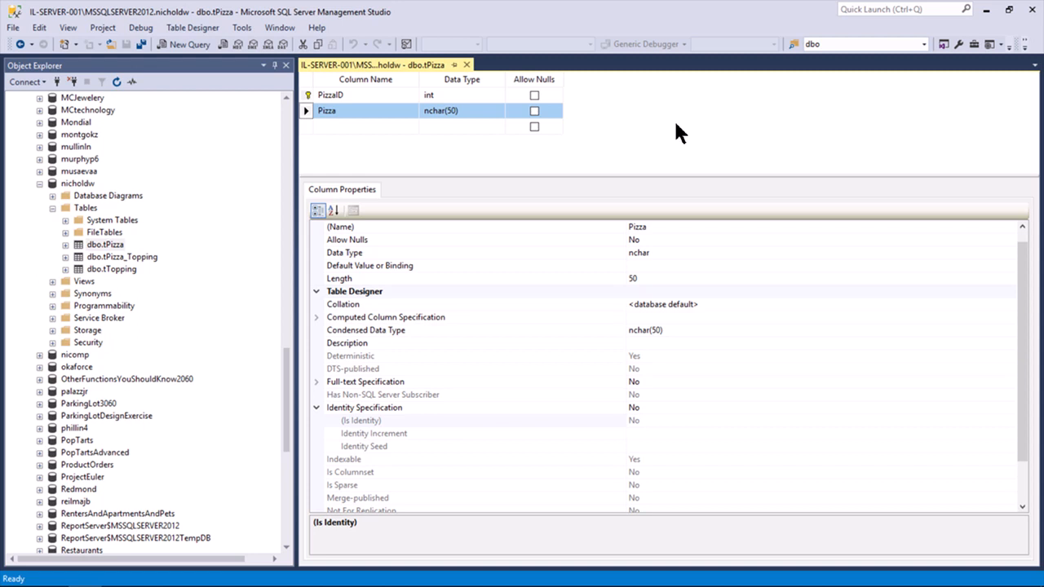
# Open the tTopping design to view its Topping column properties, then return to the tPizza design
pyautogui.click(114, 270)
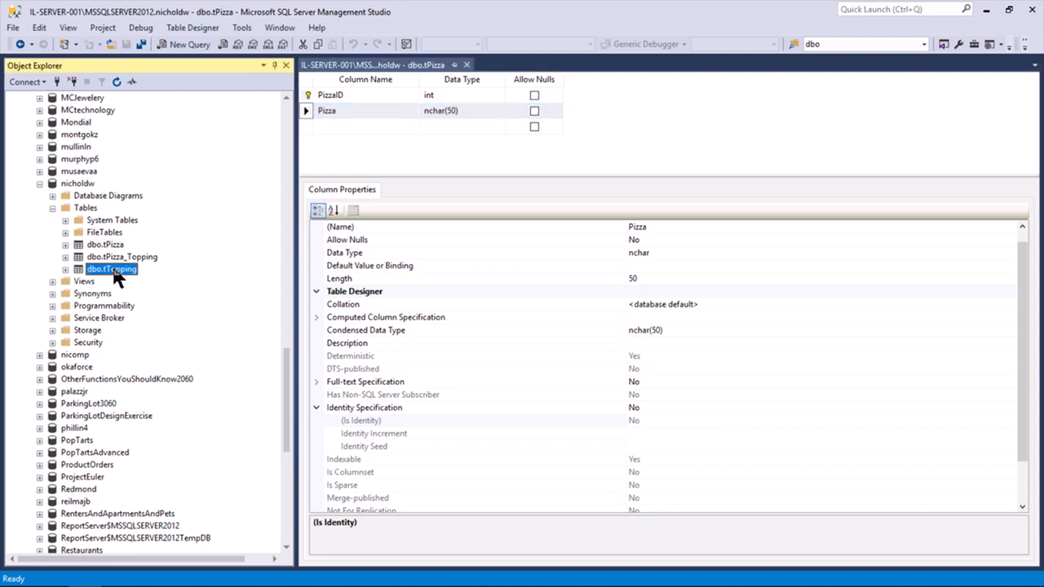
pyautogui.rightClick(114, 270)
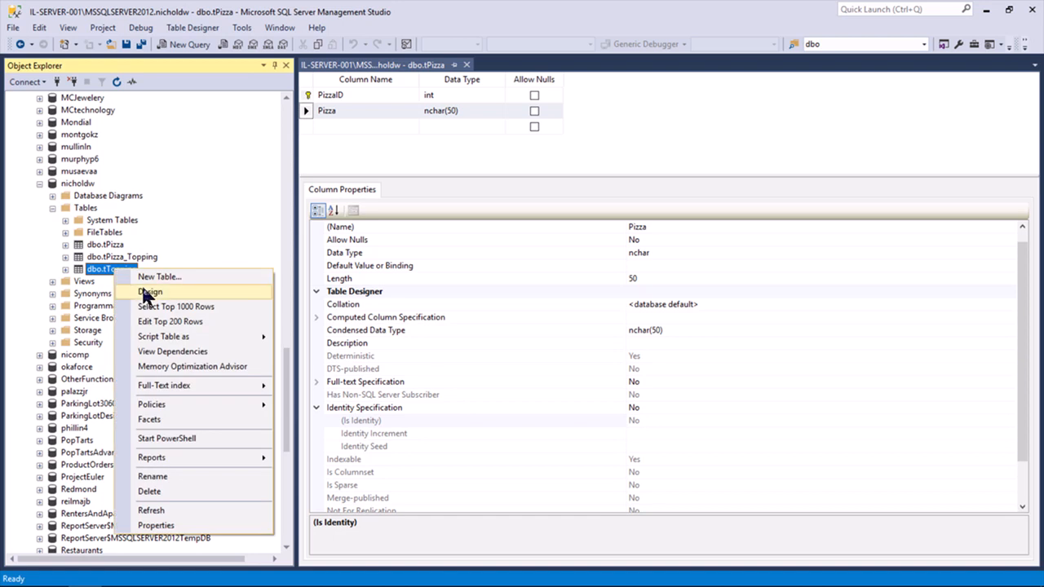
pyautogui.click(147, 291)
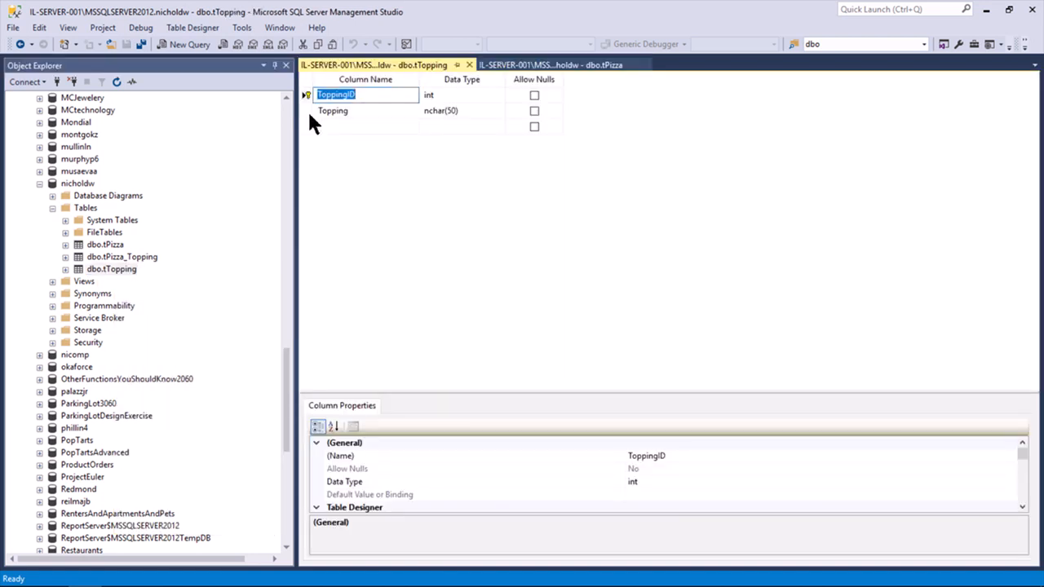
pyautogui.click(307, 112)
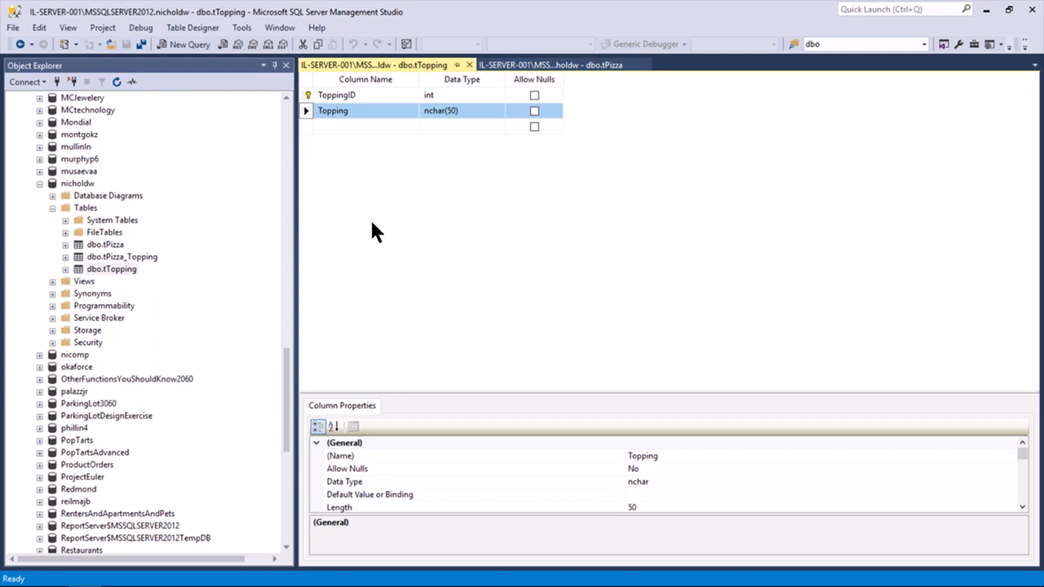
pyautogui.click(144, 256)
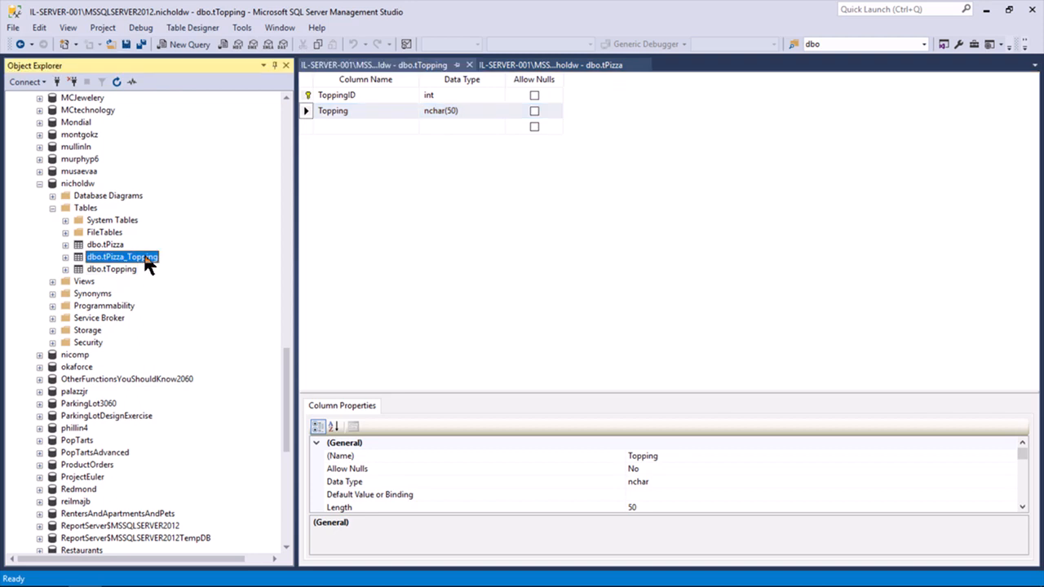
pyautogui.click(528, 64)
# Add a ToppingID column of type int with nulls disallowed to tPizza
pyautogui.click(380, 113)
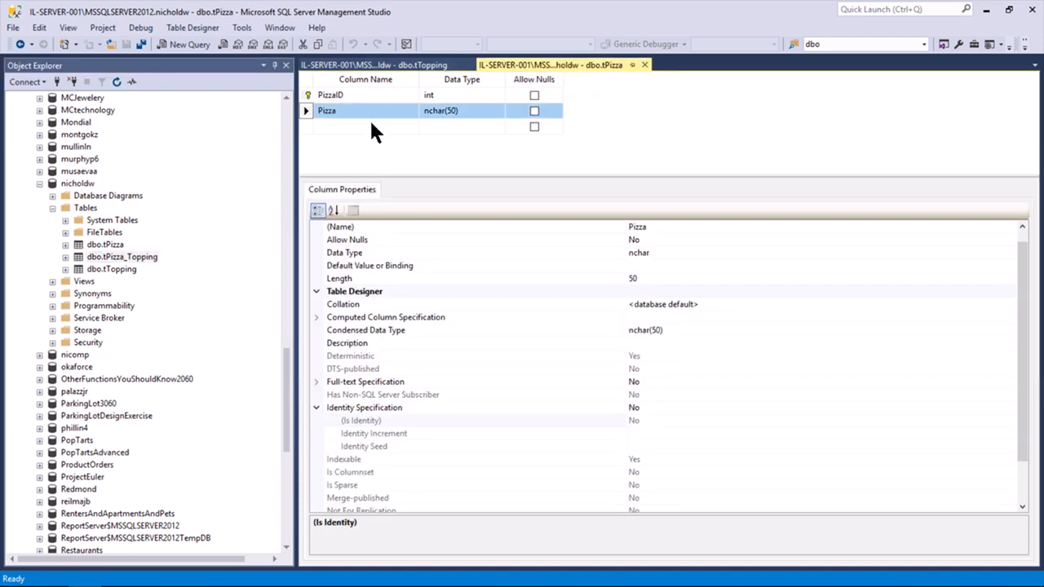
pyautogui.click(371, 125)
pyautogui.write('T')
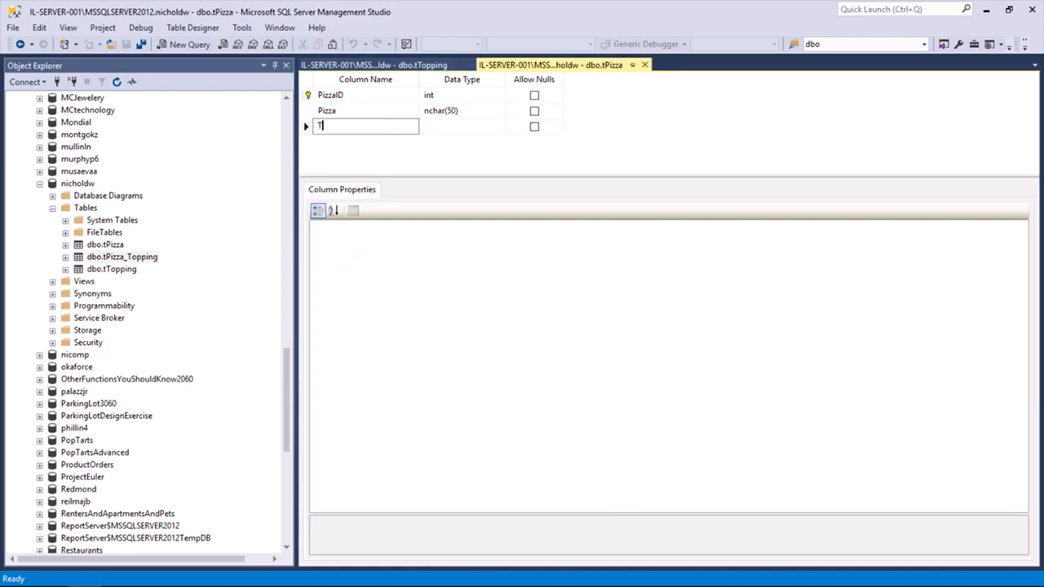
pyautogui.write('oppingID')
pyautogui.press('Tab')
pyautogui.write('in')
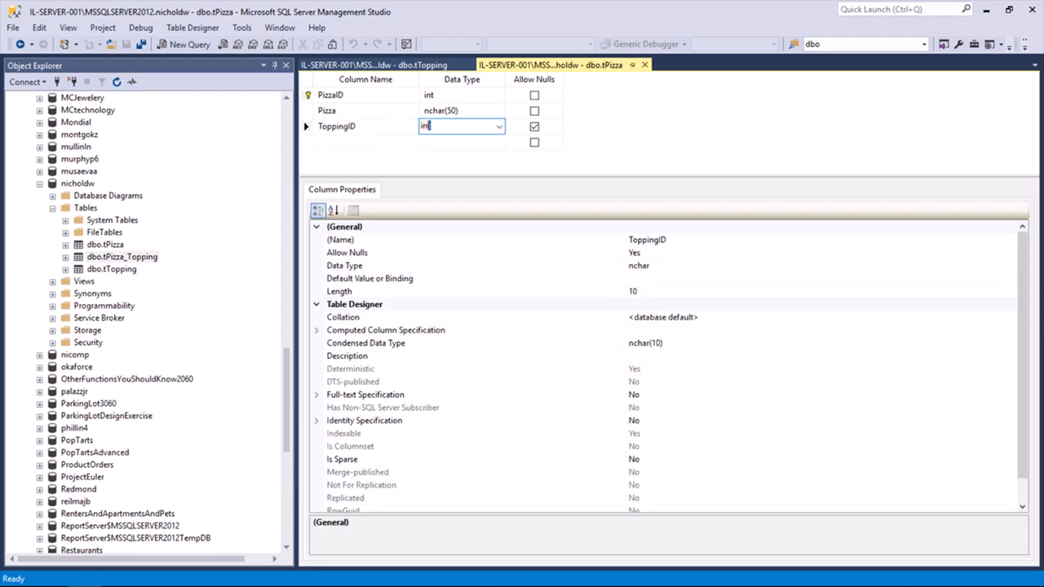
pyautogui.write('t')
pyautogui.press('Tab')
pyautogui.click(534, 127)
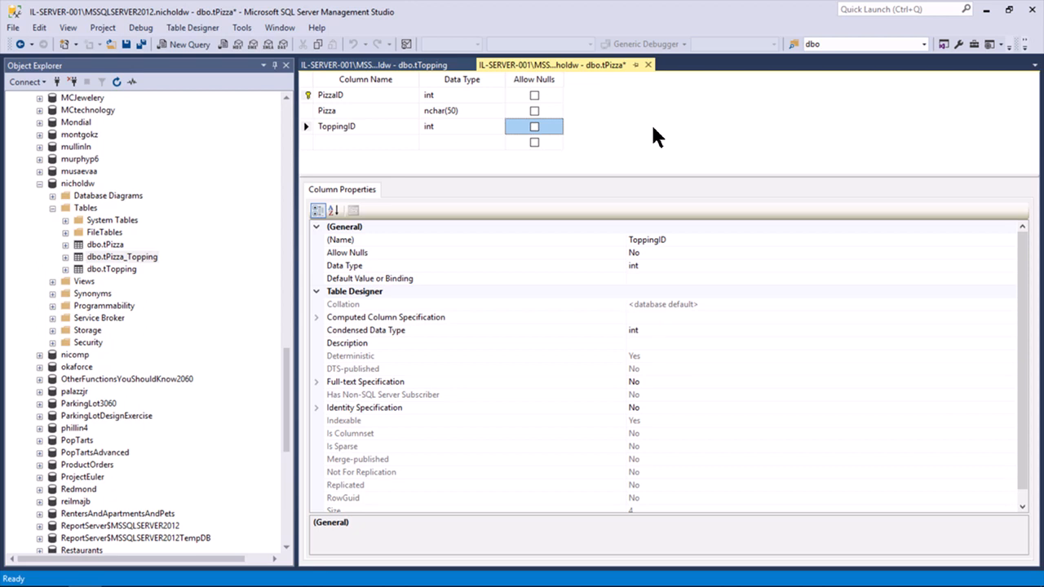
# Add a Topping1ID int column that disallows nulls
pyautogui.click(359, 144)
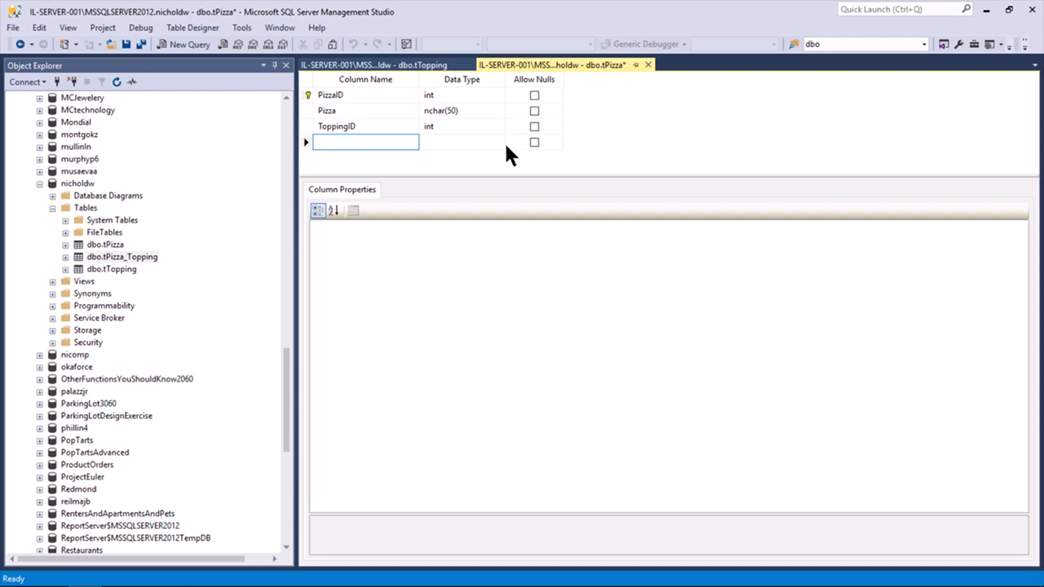
pyautogui.write('Topping1ID')
pyautogui.press('Tab')
pyautogui.write('int')
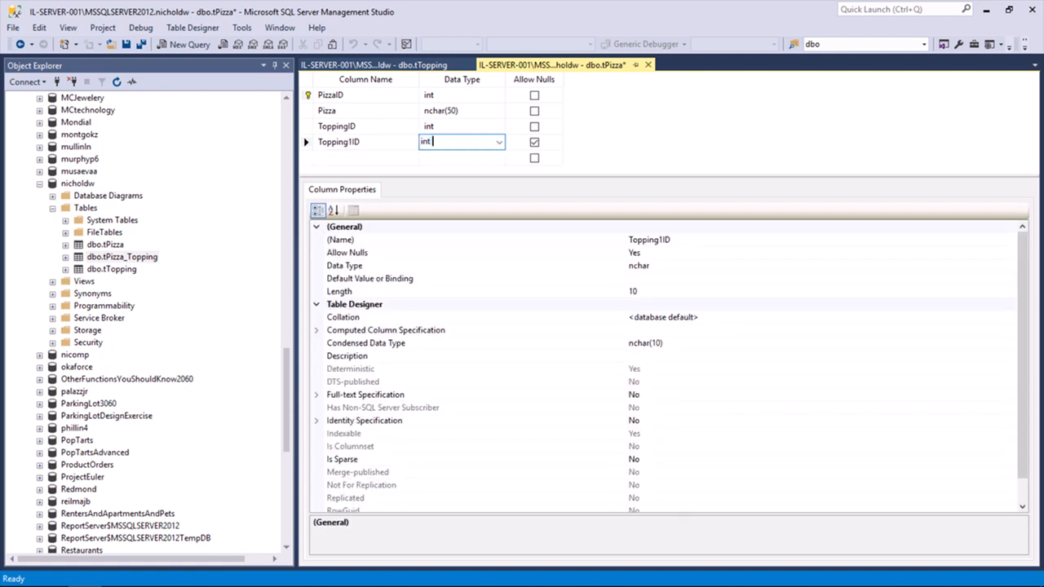
pyautogui.click(534, 142)
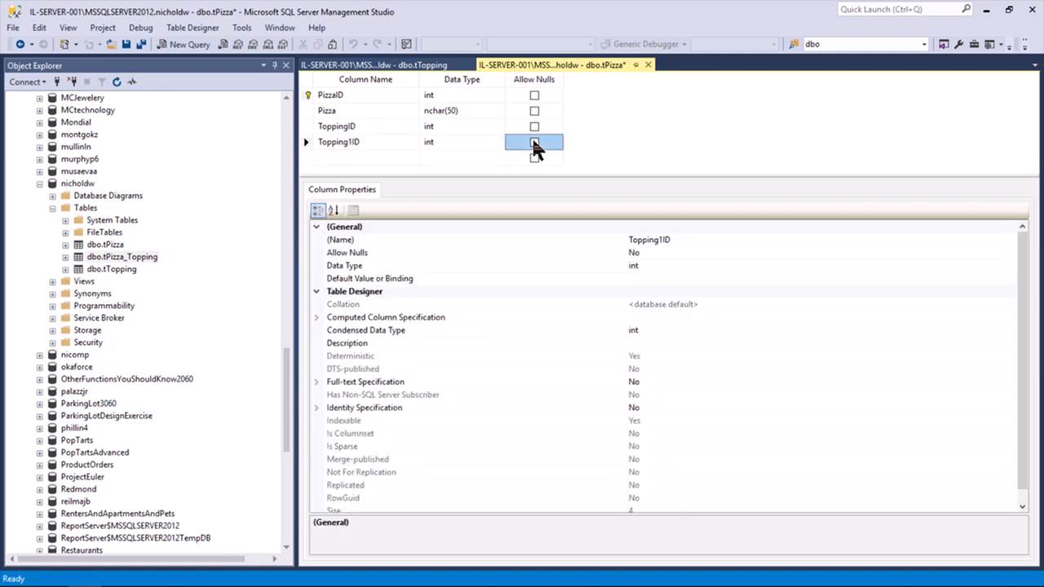
# Add a Topping2ID int column that disallows nulls, and enlarge the column grid
pyautogui.click(366, 159)
pyautogui.write('Topping2ID')
pyautogui.press('Tab')
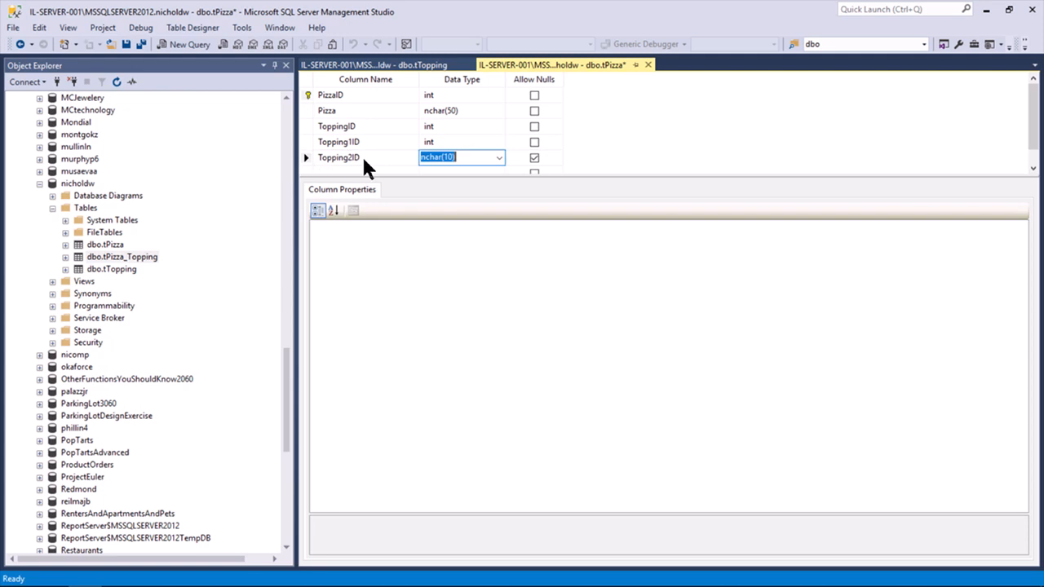
pyautogui.write('int')
pyautogui.press('Tab')
pyautogui.click(532, 155)
pyautogui.click(521, 173)
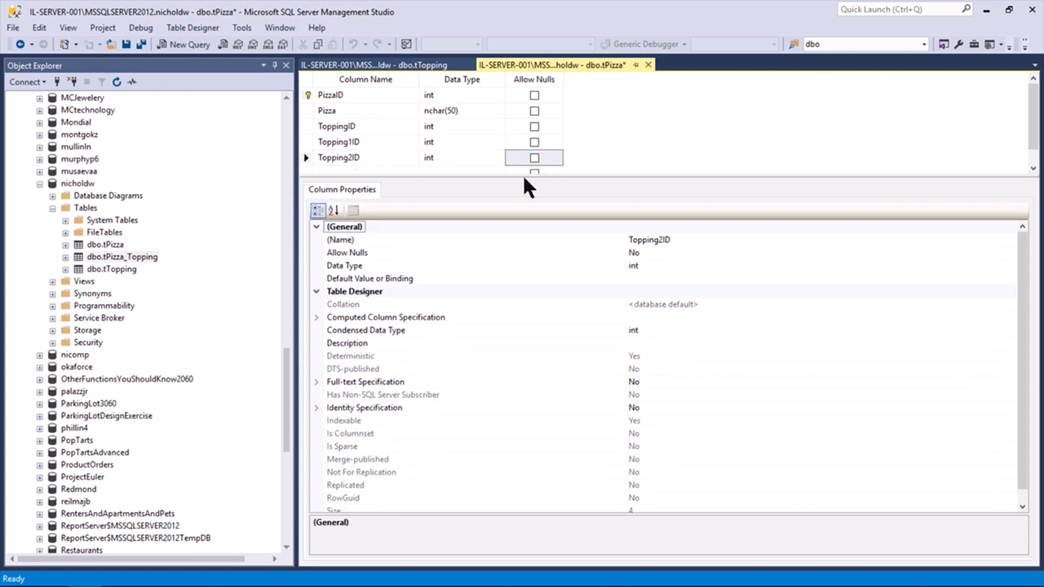
pyautogui.moveTo(526, 175); pyautogui.dragTo(513, 244)
pyautogui.click(341, 172)
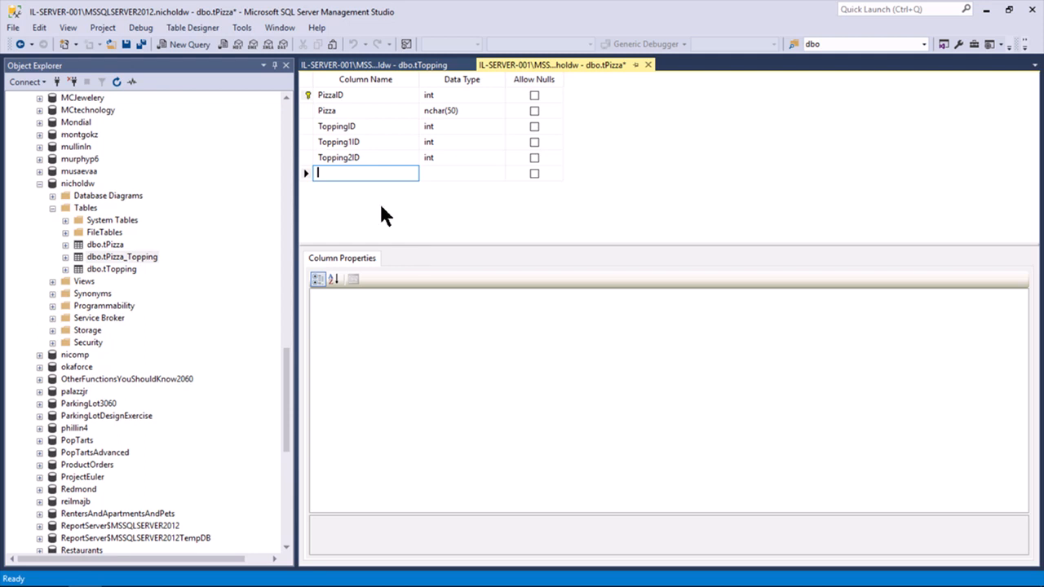
pyautogui.click(306, 129)
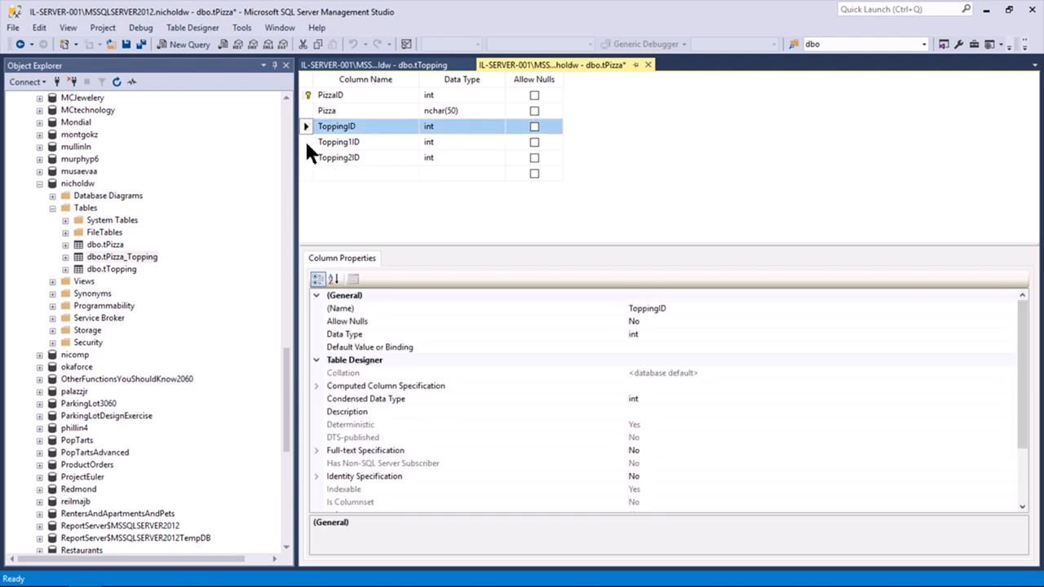
pyautogui.click(305, 142)
pyautogui.click(306, 157)
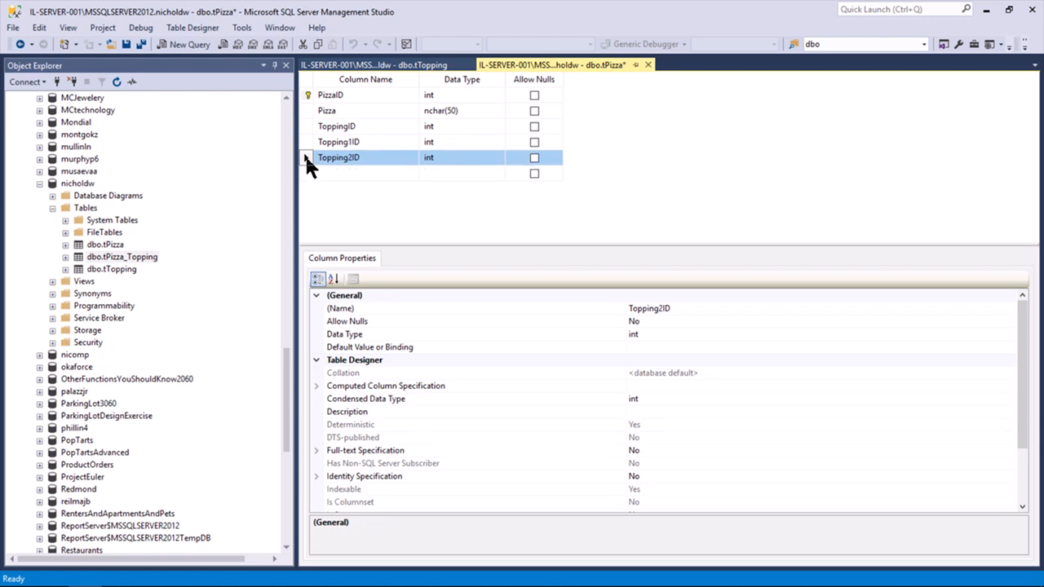
pyautogui.click(332, 172)
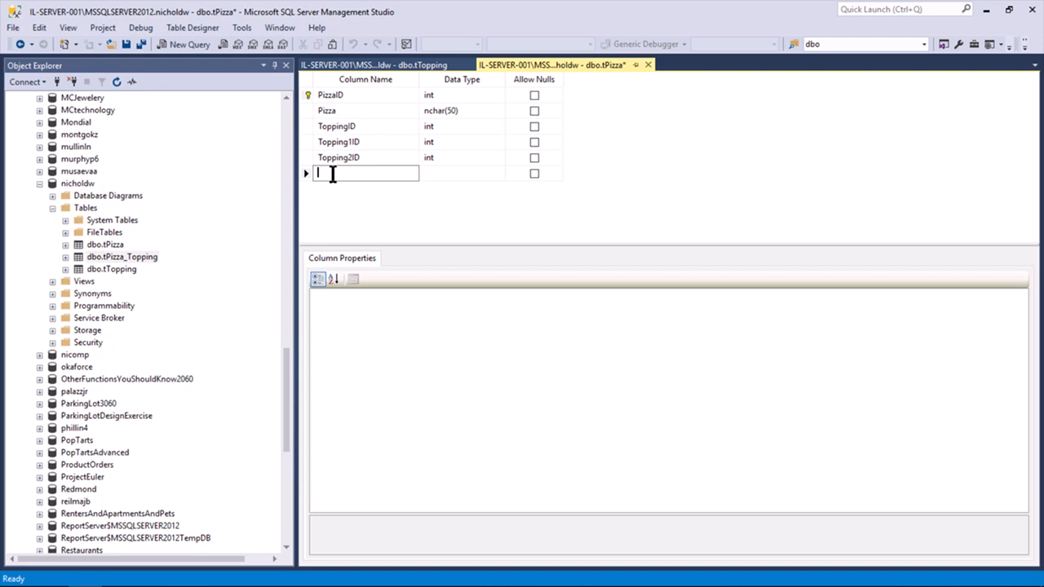
pyautogui.click(647, 64)
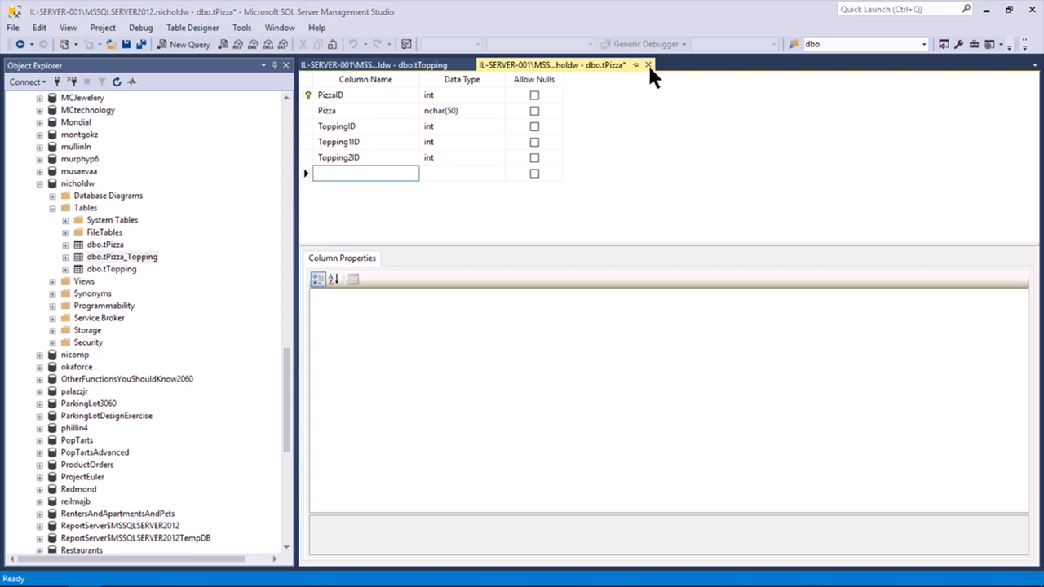
pyautogui.click(555, 380)
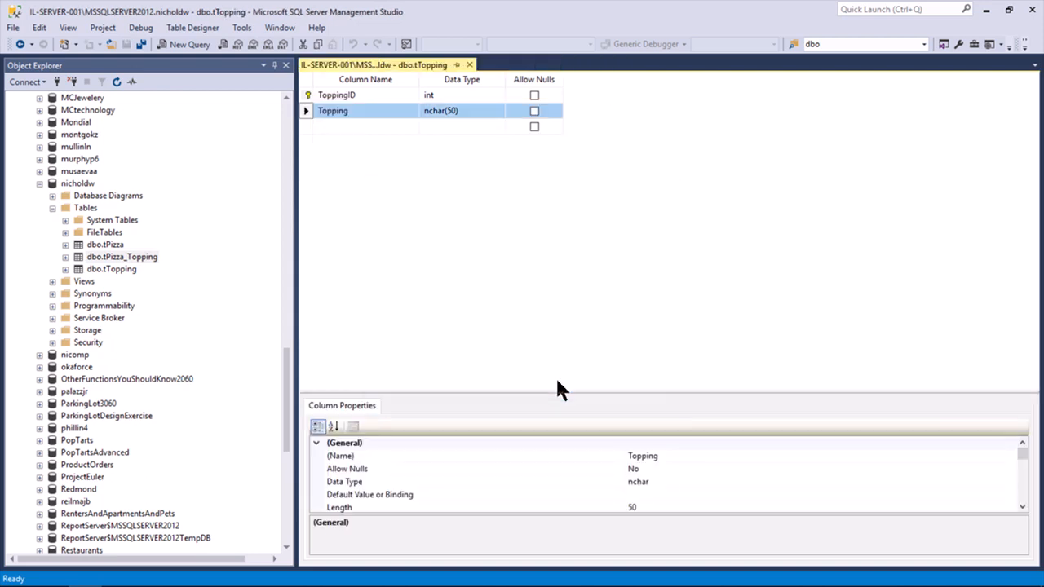
pyautogui.rightClick(100, 242)
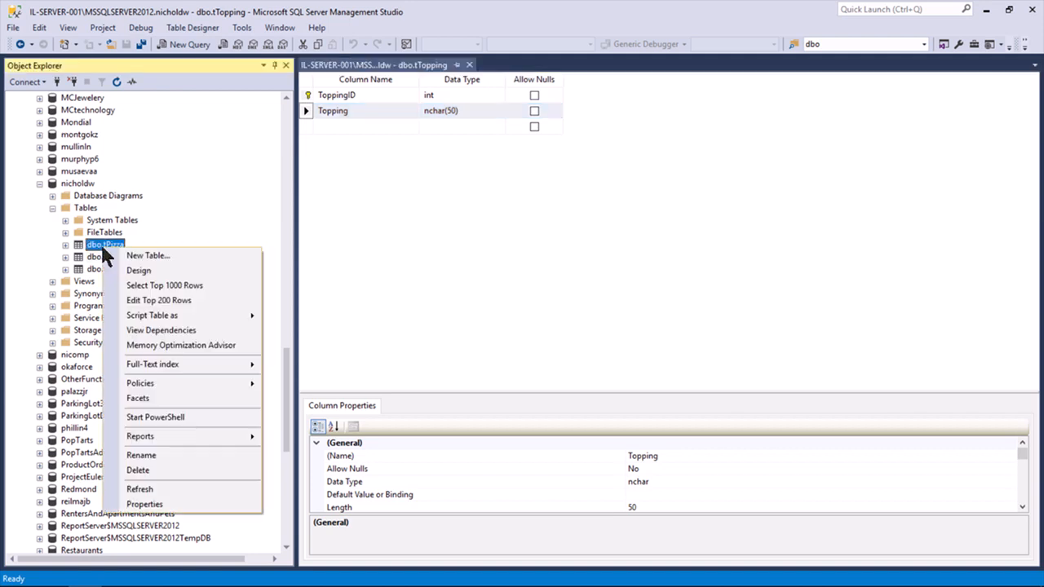
pyautogui.click(128, 269)
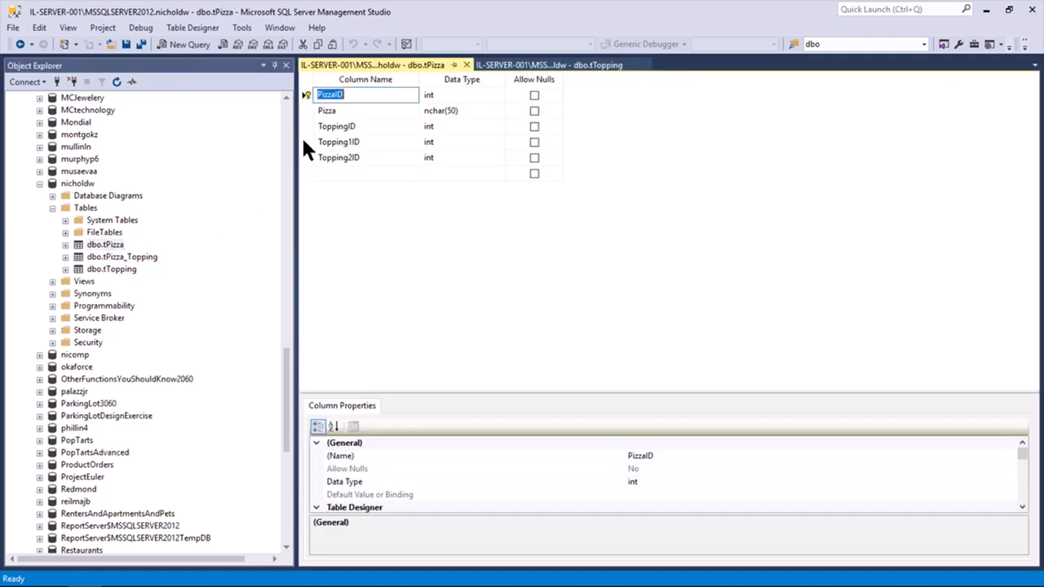
pyautogui.click(305, 141)
pyautogui.press('Delete')
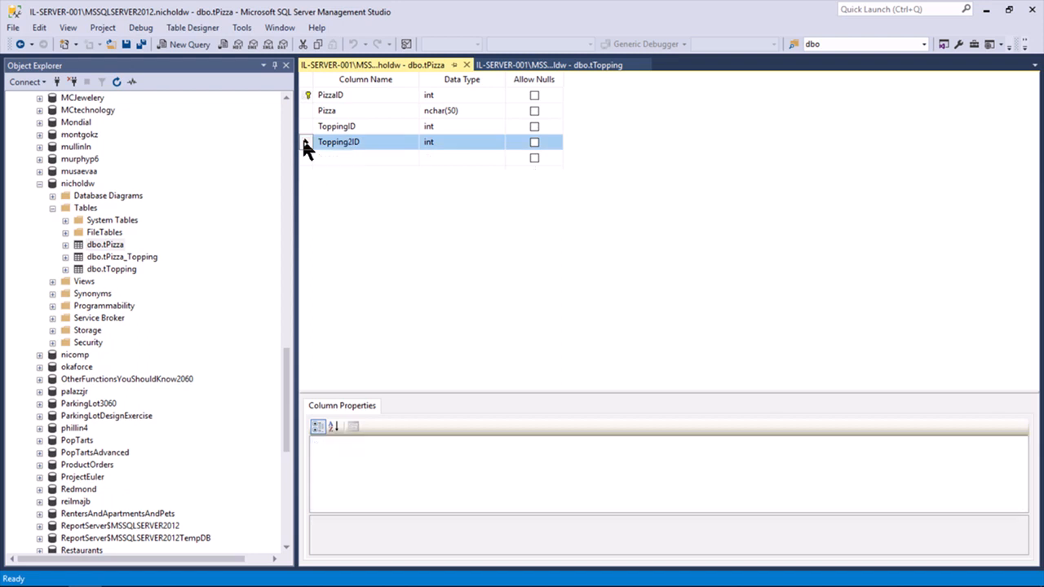
pyautogui.press('Delete')
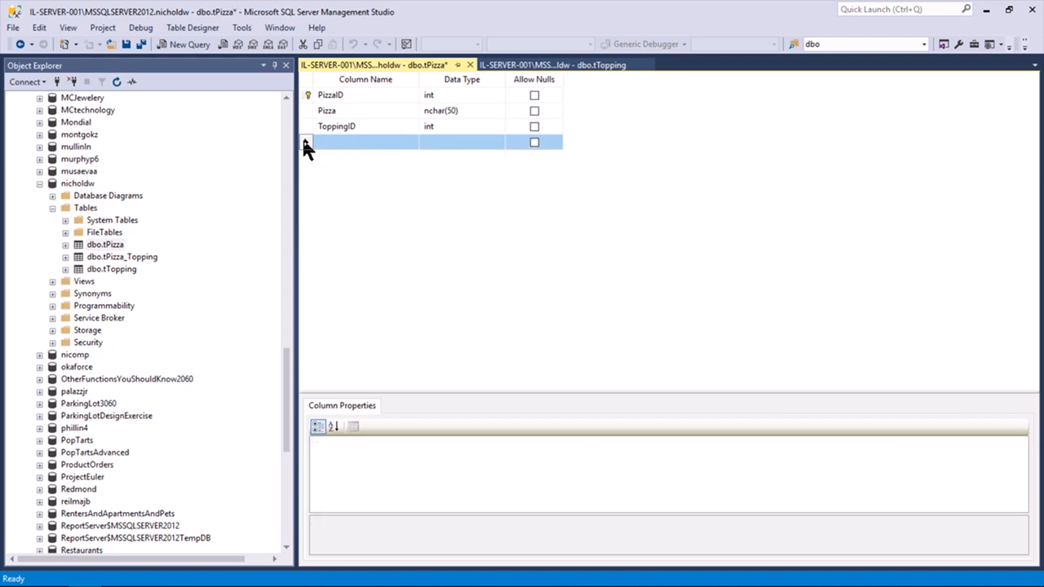
pyautogui.click(304, 126)
pyautogui.press('Delete')
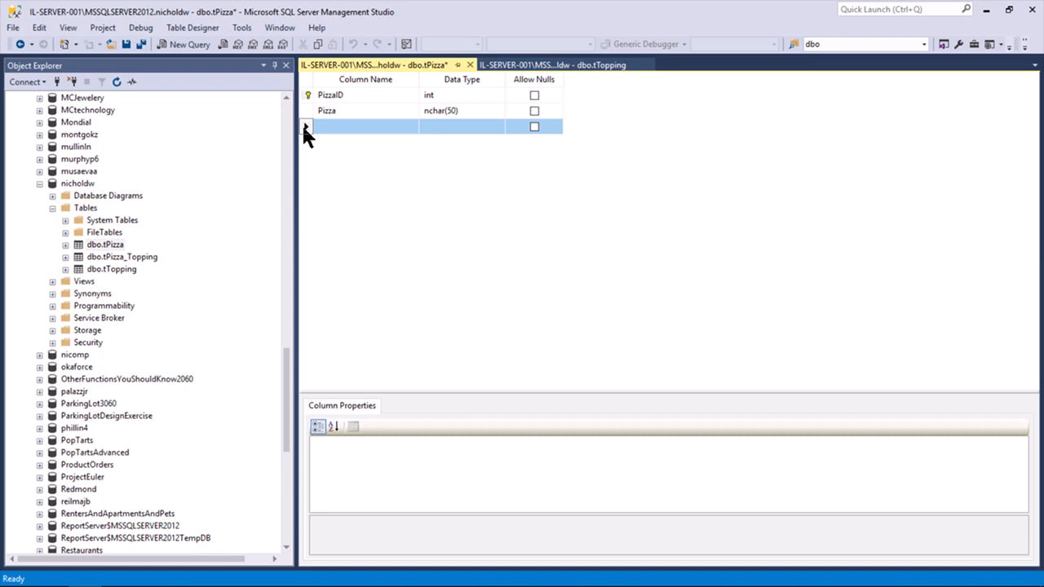
pyautogui.click(469, 64)
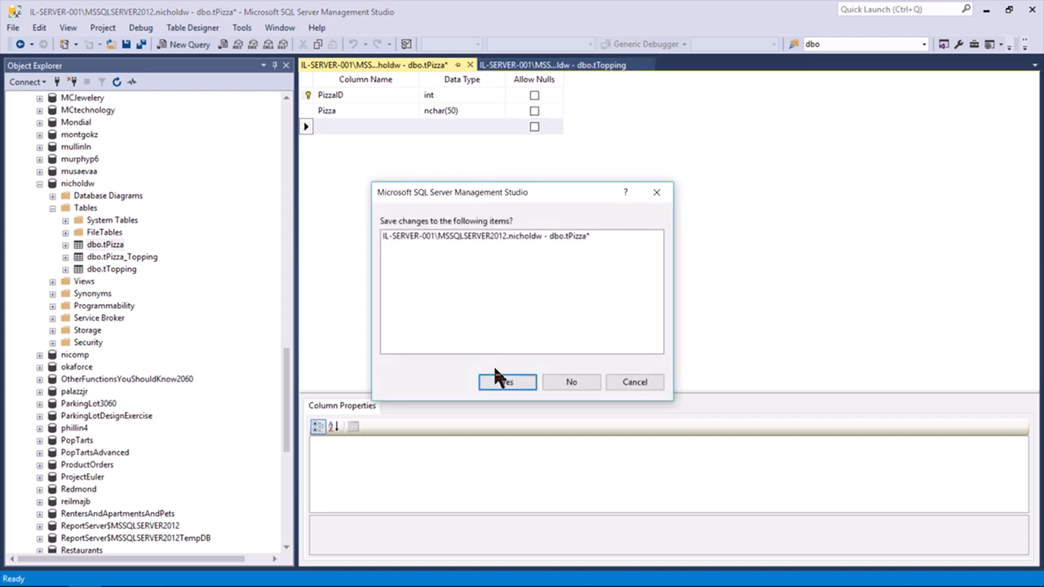
pyautogui.click(504, 383)
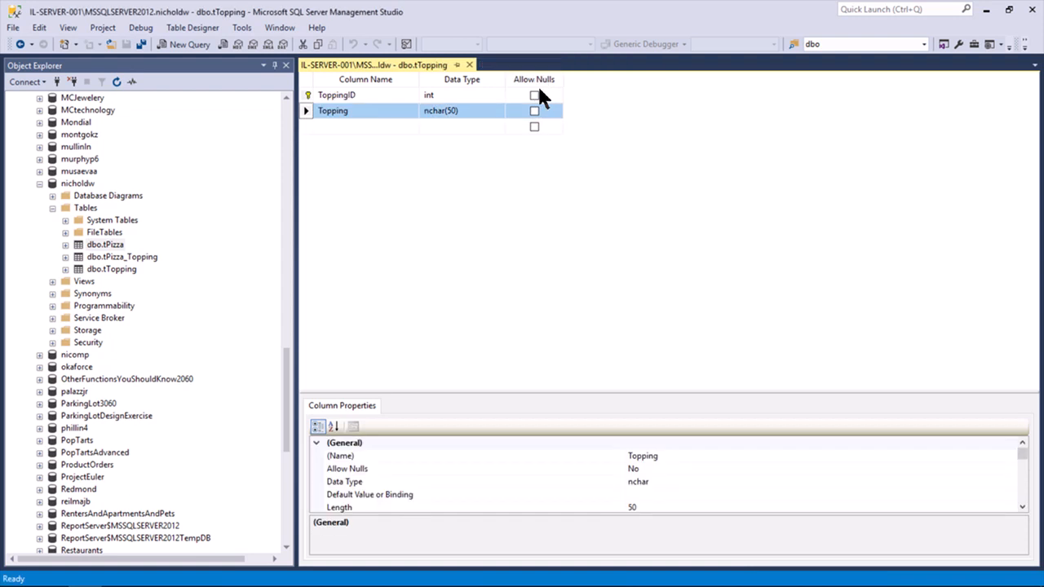
# Advance PowerPoint to slide 7 about the intermediate table's two foreign keys, then return to SSMS
pyautogui.hotkey('alt', 'Tab')
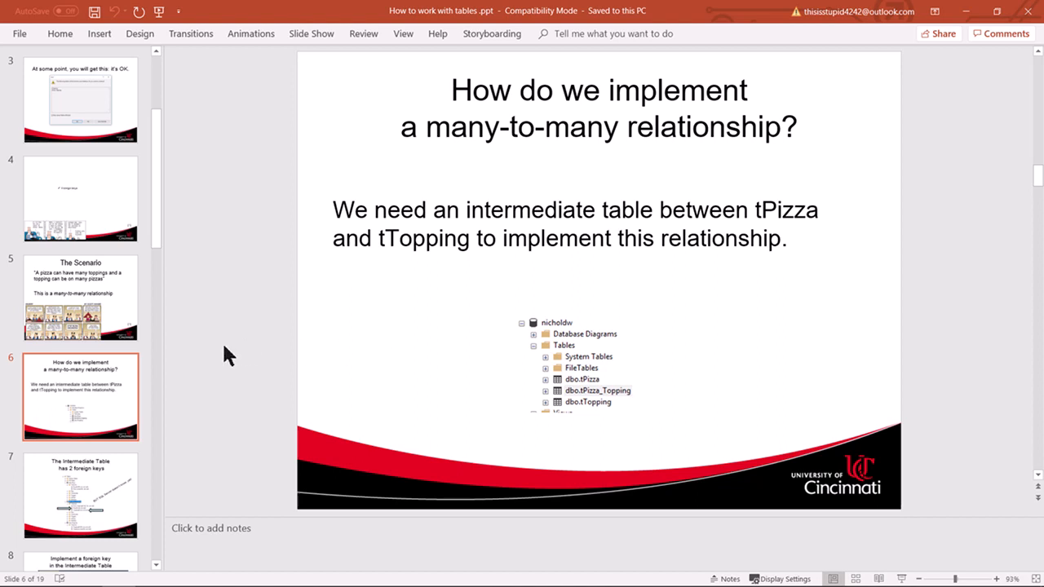
pyautogui.scroll(-1, 225, 357)
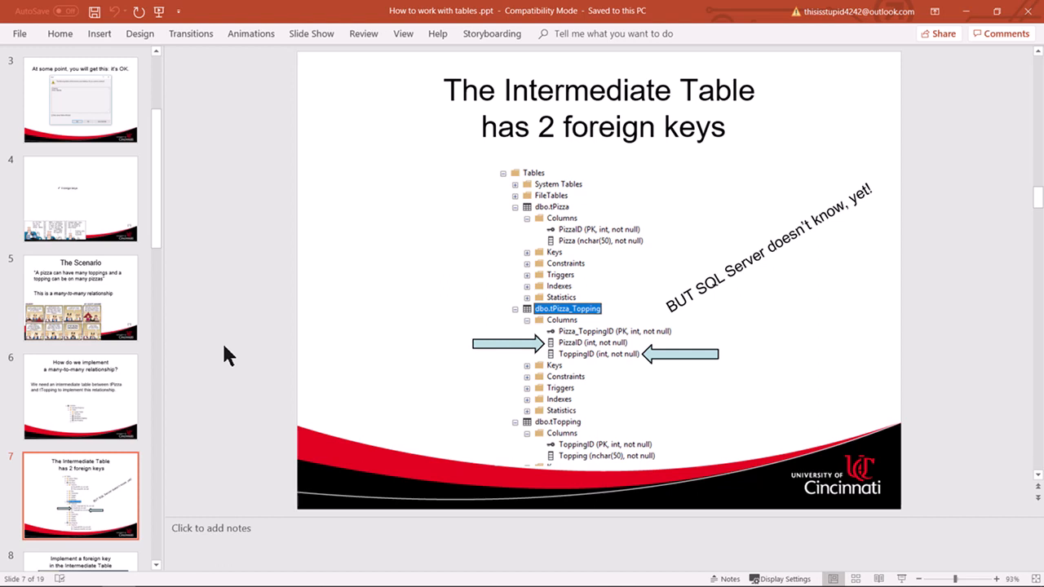
pyautogui.hotkey('alt', 'Tab')
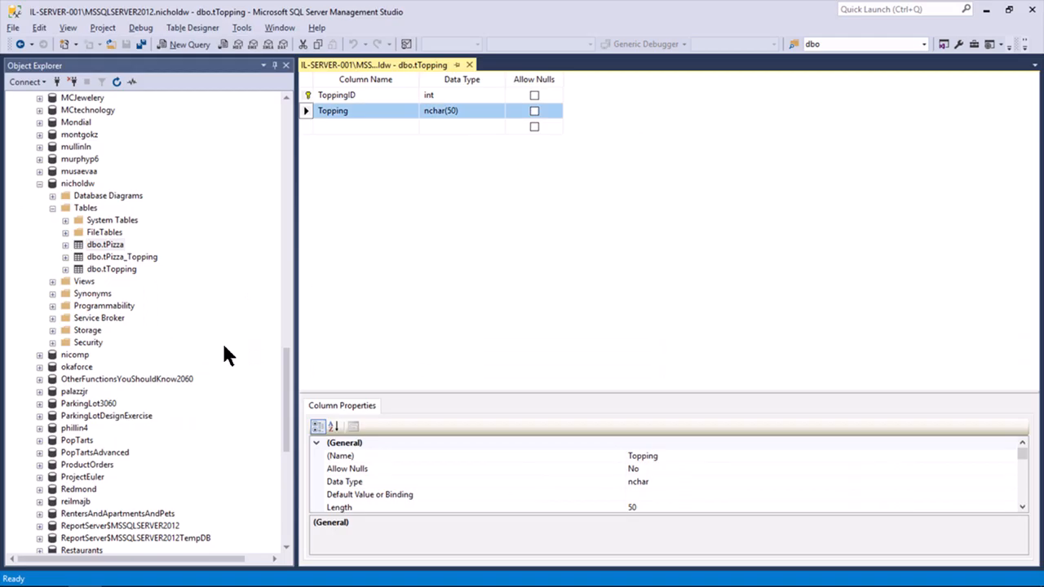
# Expand dbo.tPizza_Topping's Columns folder and highlight PizzaID, ToppingID and Pizza_ToppingID in turn
pyautogui.click(66, 256)
pyautogui.click(75, 269)
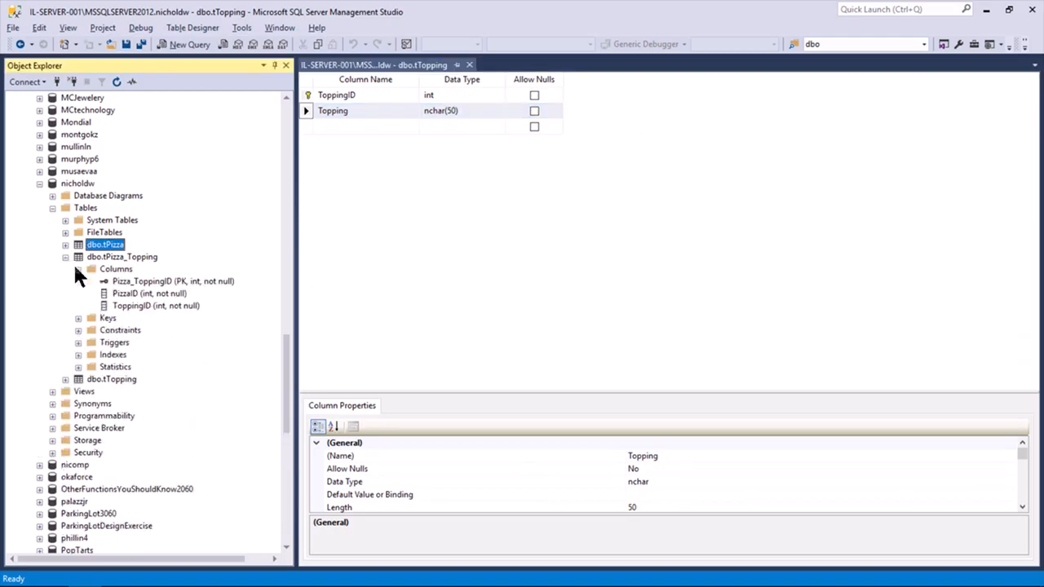
pyautogui.click(171, 294)
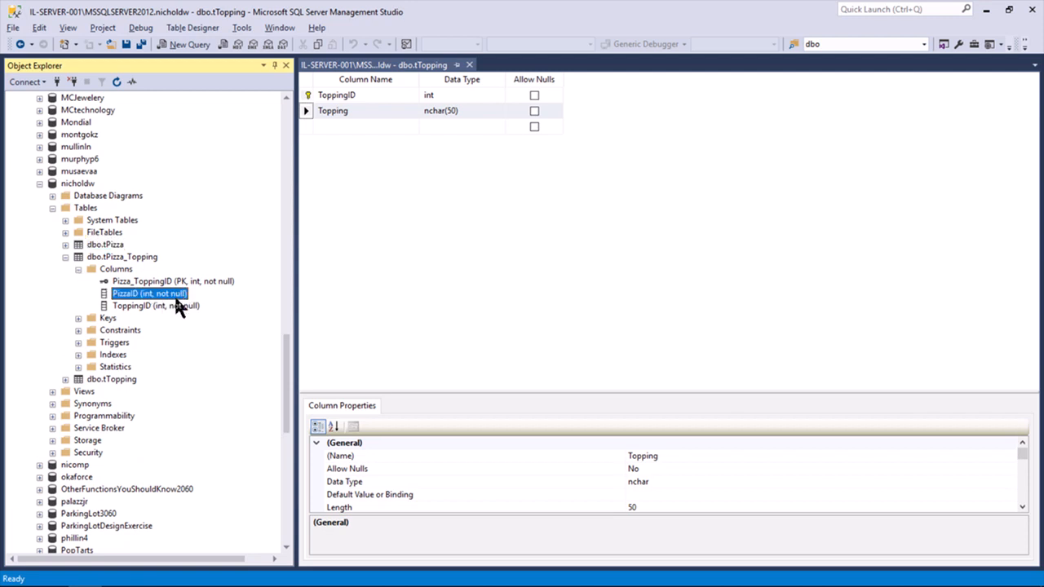
pyautogui.click(174, 304)
pyautogui.click(177, 296)
pyautogui.click(174, 305)
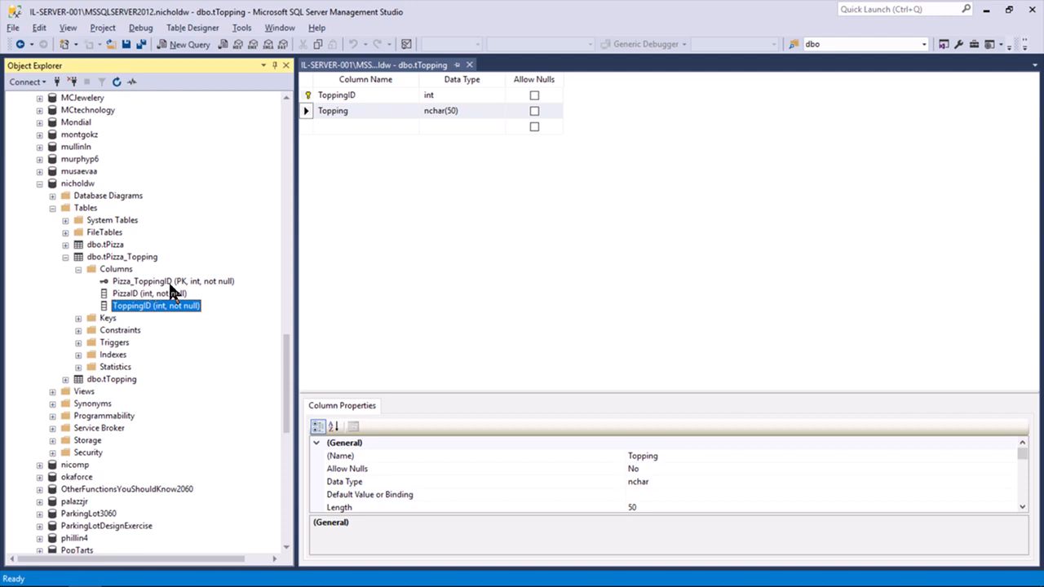
pyautogui.click(165, 295)
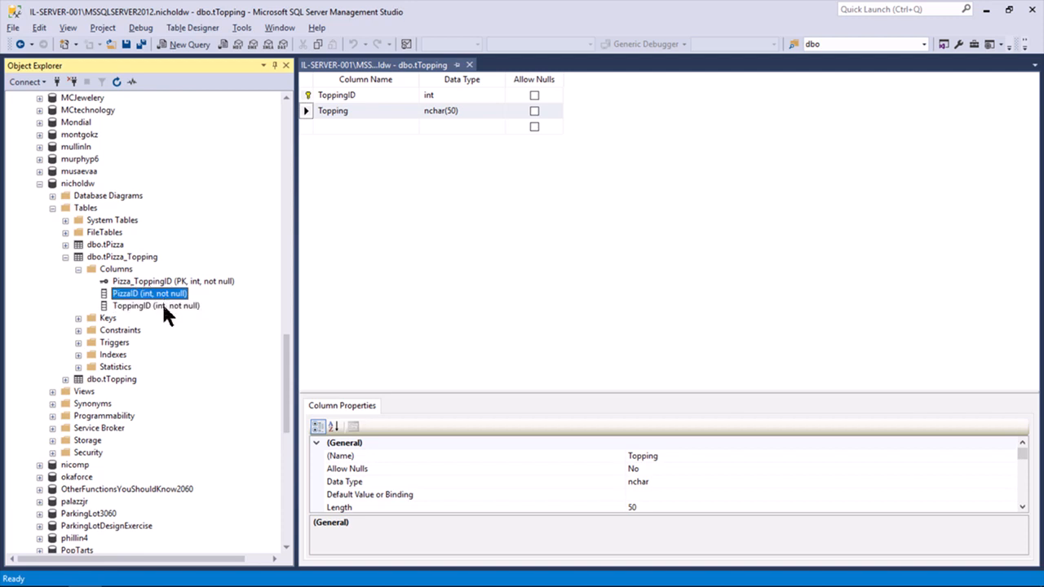
pyautogui.click(163, 307)
pyautogui.click(161, 279)
pyautogui.click(160, 295)
pyautogui.click(163, 306)
pyautogui.click(164, 282)
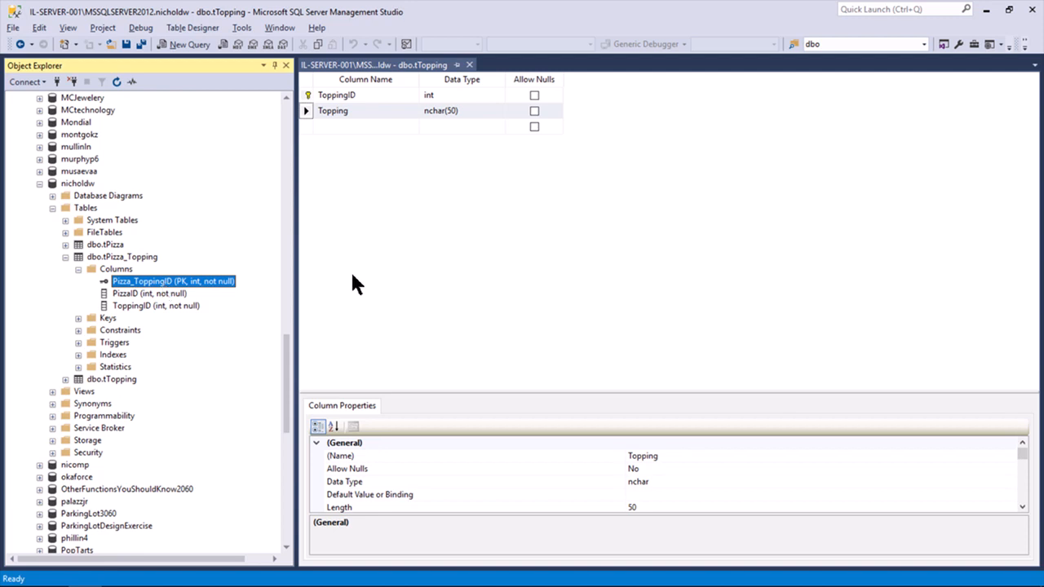
pyautogui.hotkey('alt', 'Tab')
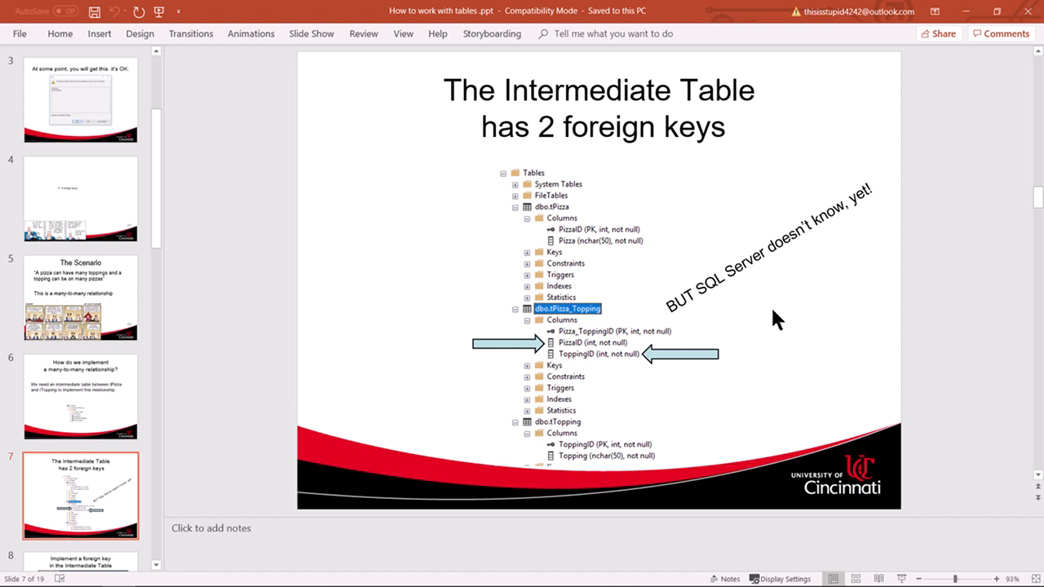
pyautogui.hotkey('alt', 'Tab')
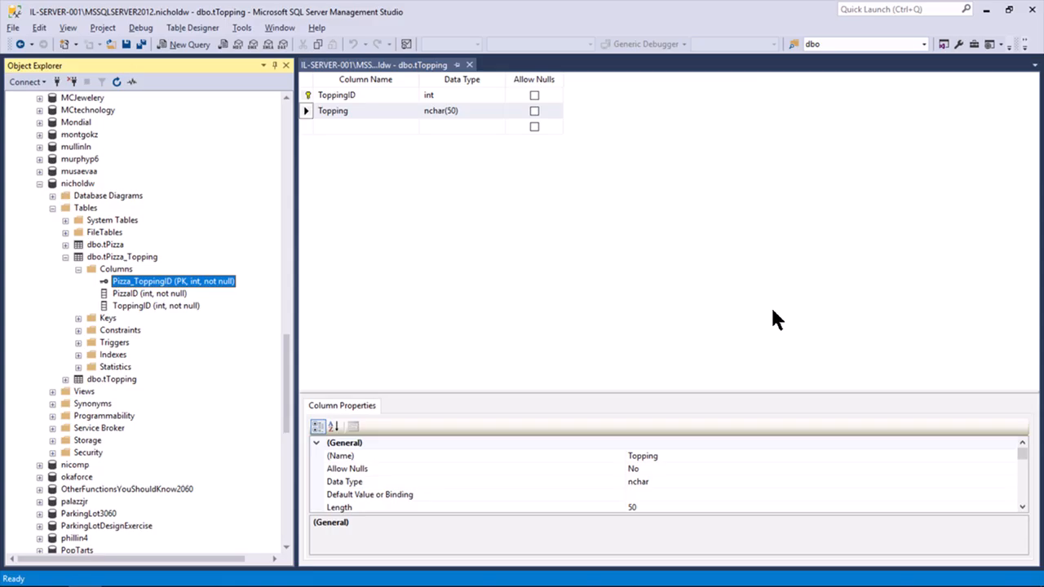
# Close the tTopping design and open dbo.tPizza_Topping in the designer
pyautogui.click(469, 64)
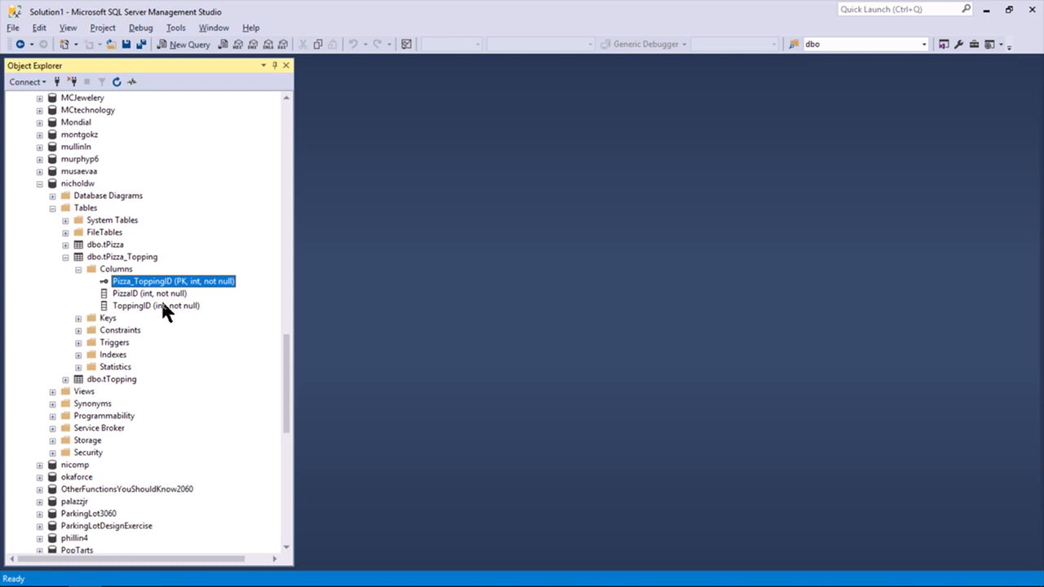
pyautogui.rightClick(120, 258)
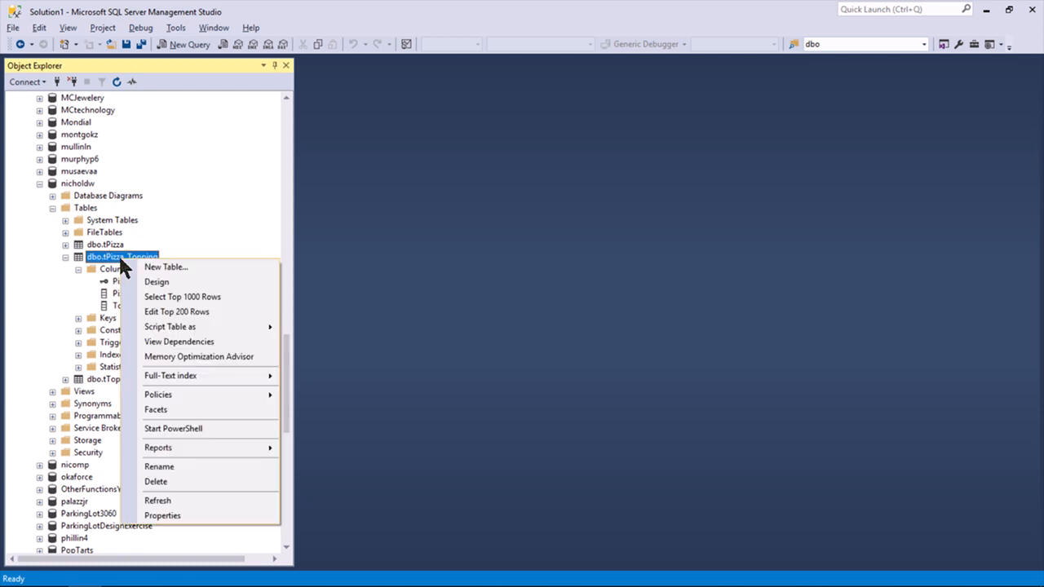
pyautogui.click(171, 282)
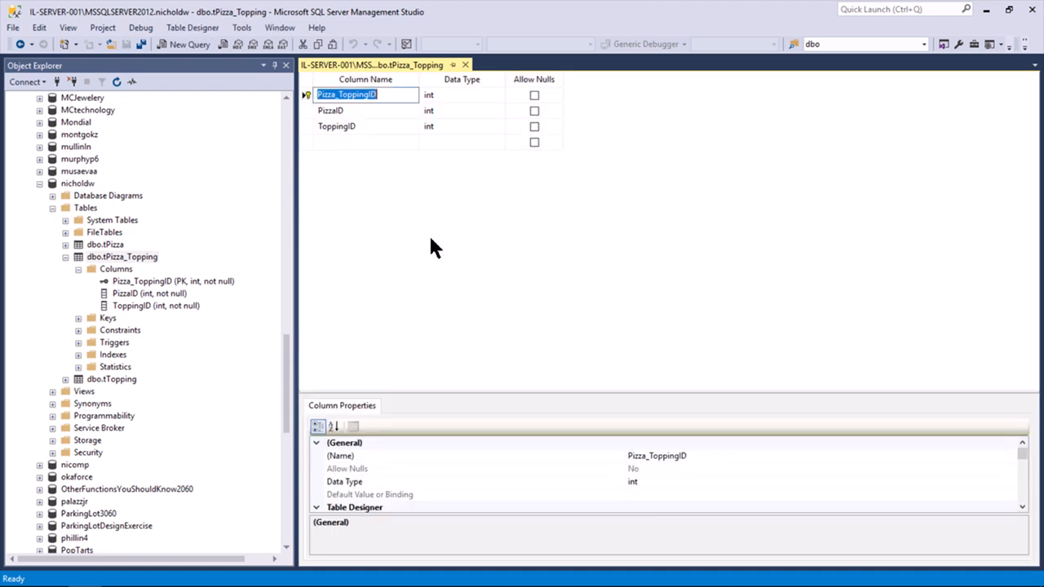
# Check Pizza_ToppingID's Identity Specification, then select the PizzaID and ToppingID columns
pyautogui.click(305, 93)
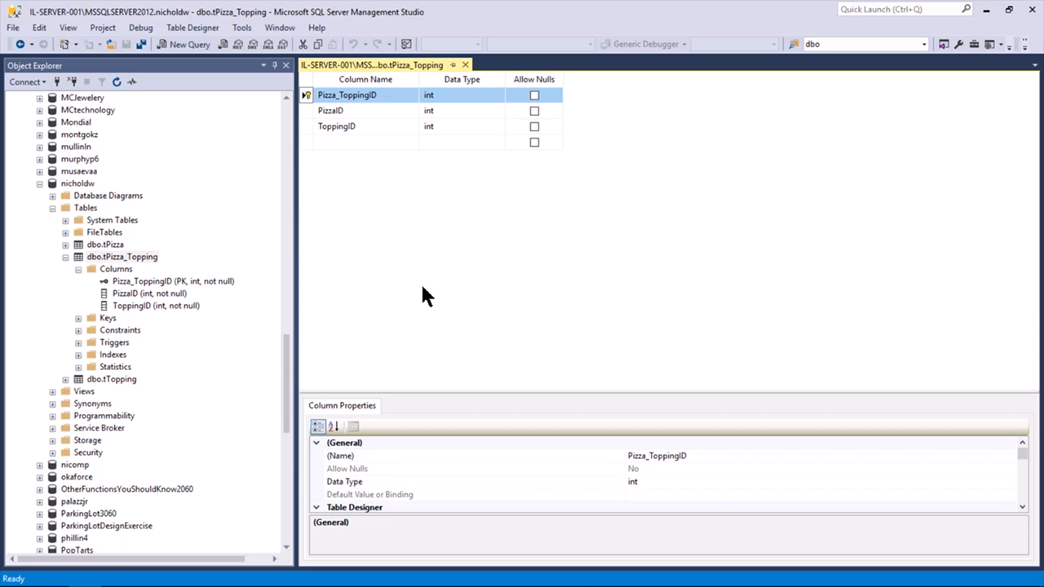
pyautogui.moveTo(439, 395); pyautogui.dragTo(443, 205)
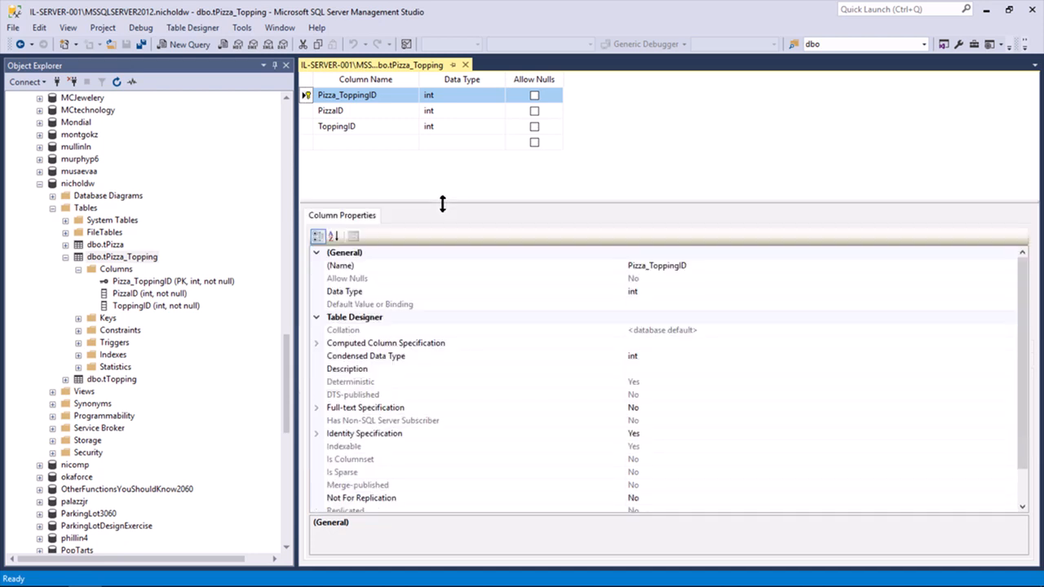
pyautogui.click(317, 433)
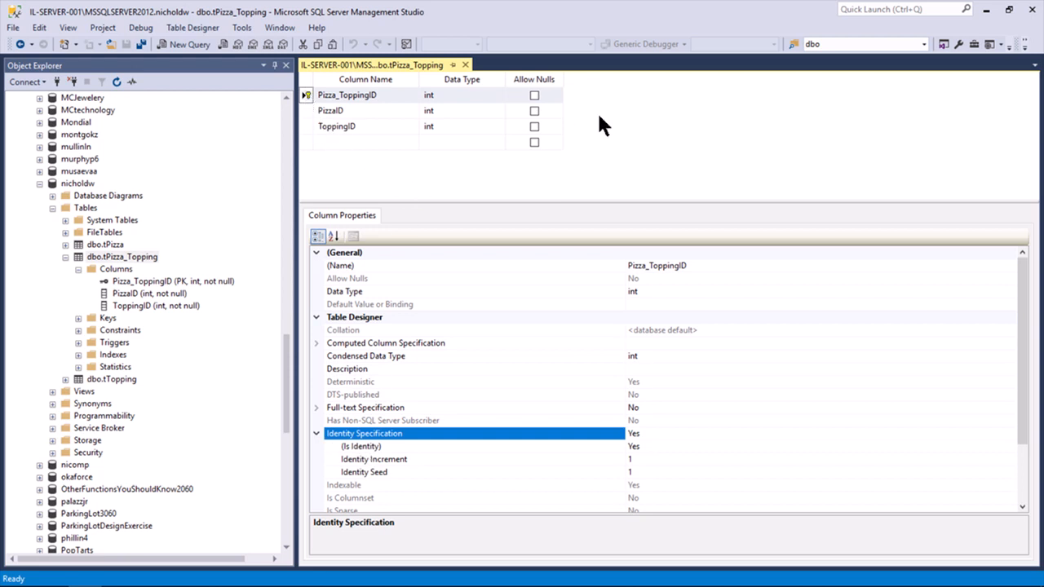
pyautogui.click(304, 109)
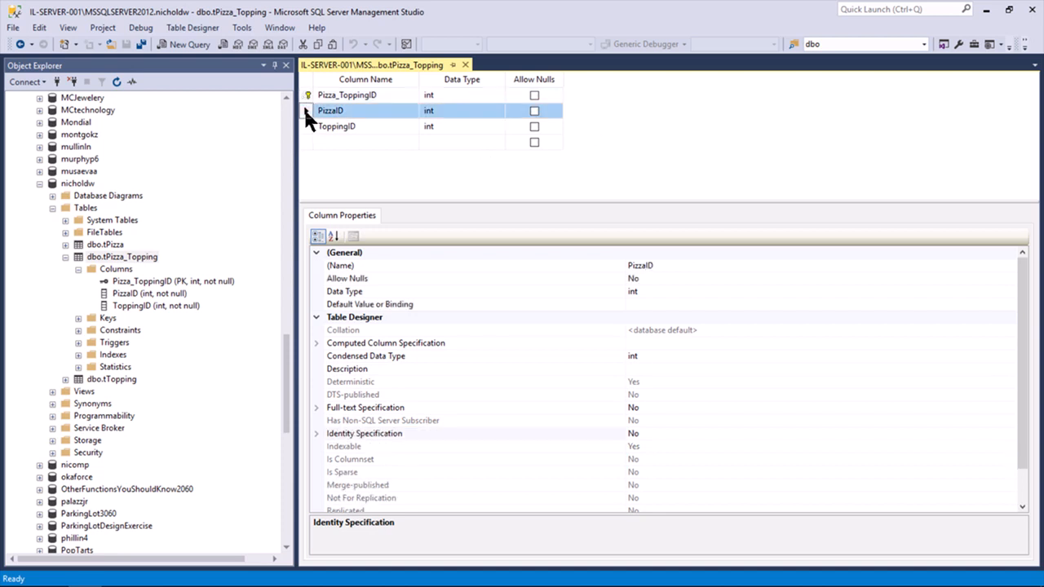
pyautogui.click(304, 123)
pyautogui.click(303, 109)
# Open the Foreign Key Relationships dialog for dbo.tPizza_Topping, which shows no relationships yet
pyautogui.rightClick(665, 136)
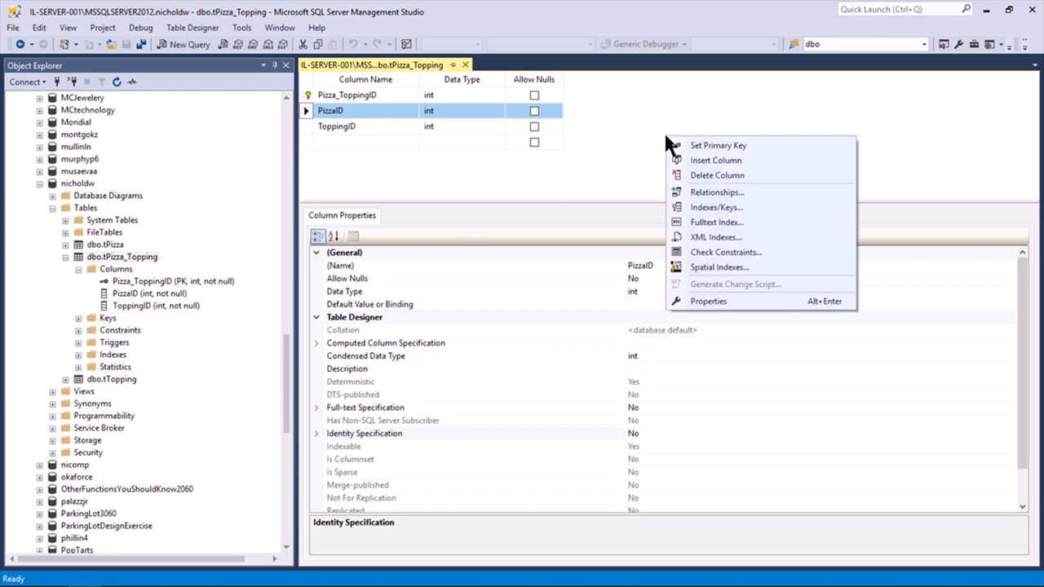
pyautogui.click(703, 194)
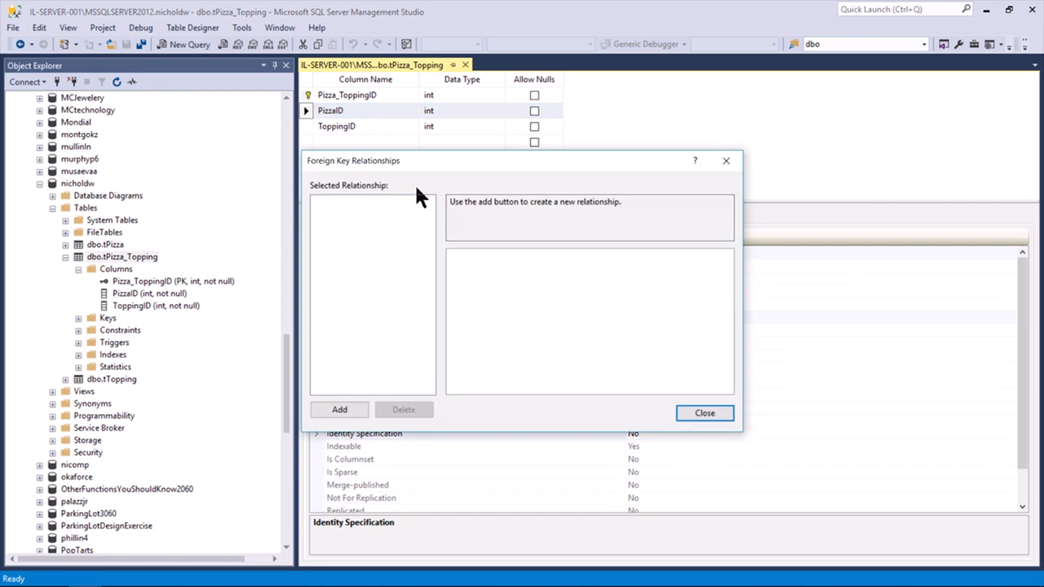
pyautogui.moveTo(403, 160); pyautogui.dragTo(464, 167)
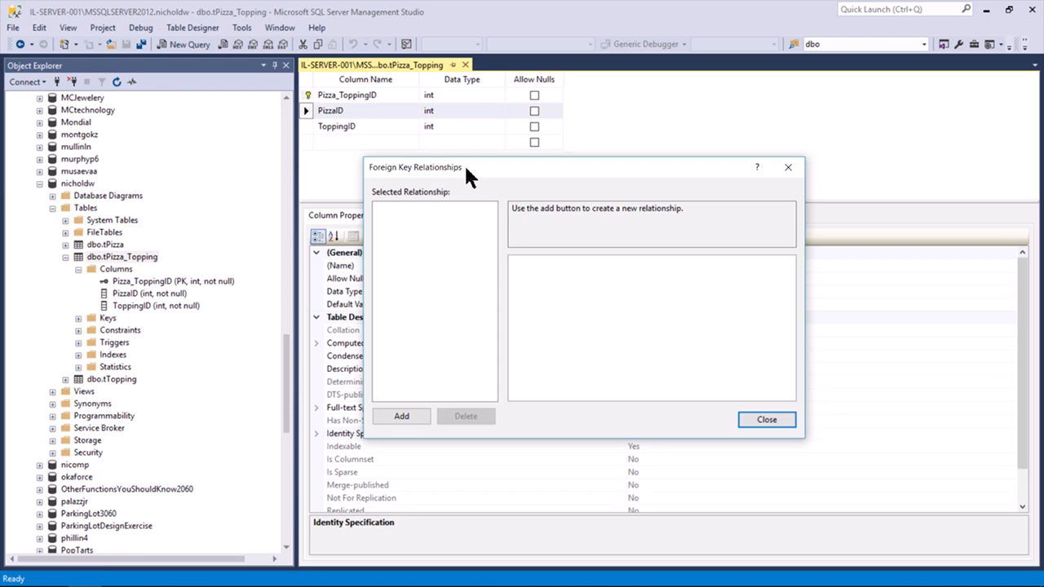
# Add a new foreign key relationship and select its Tables And Columns Specification property
pyautogui.click(401, 416)
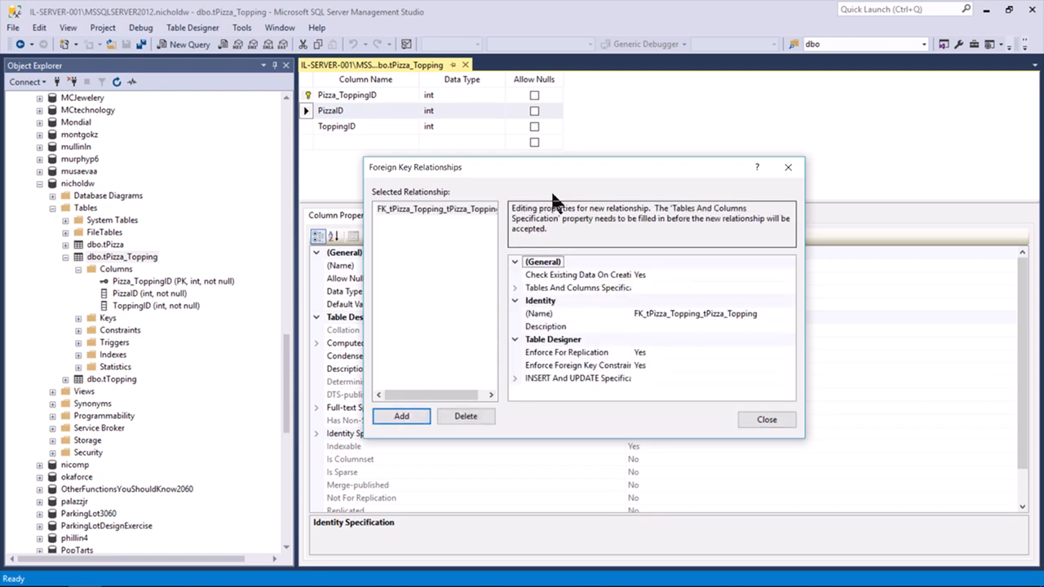
pyautogui.moveTo(573, 166); pyautogui.dragTo(555, 194)
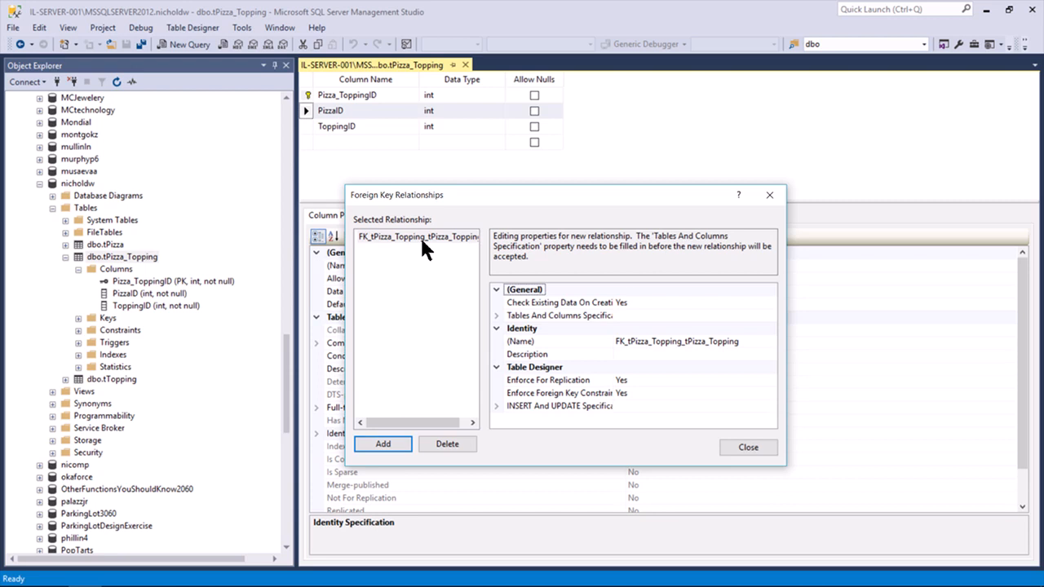
pyautogui.click(626, 316)
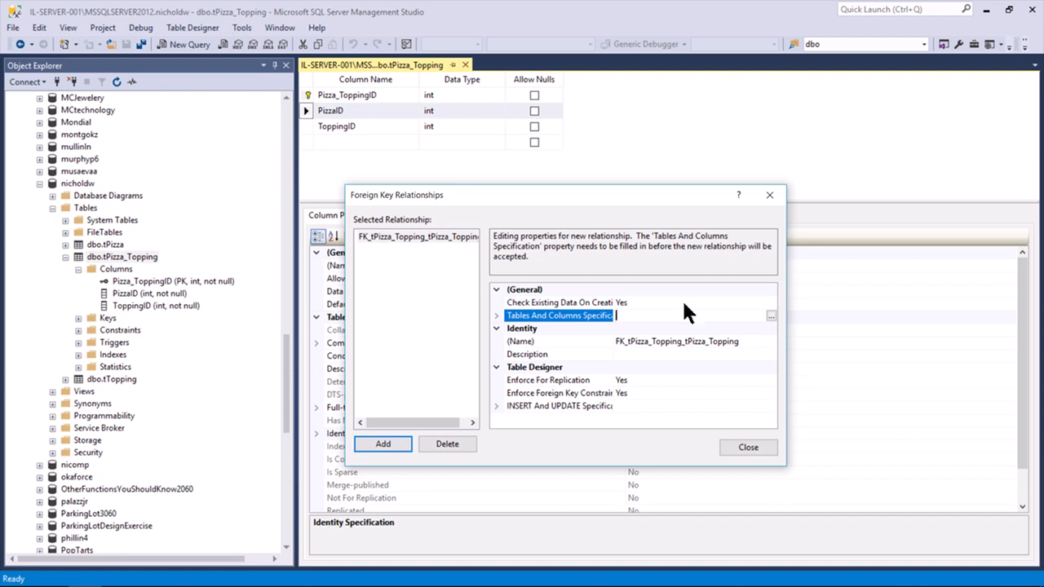
# Choose tPizza as the primary key table with PizzaID as its key column
pyautogui.click(770, 316)
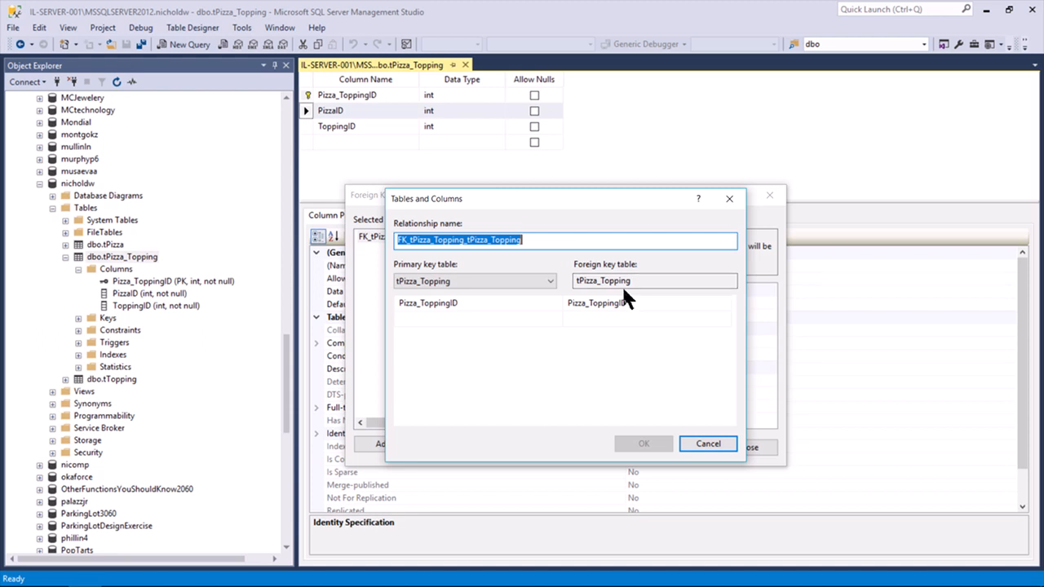
pyautogui.click(546, 281)
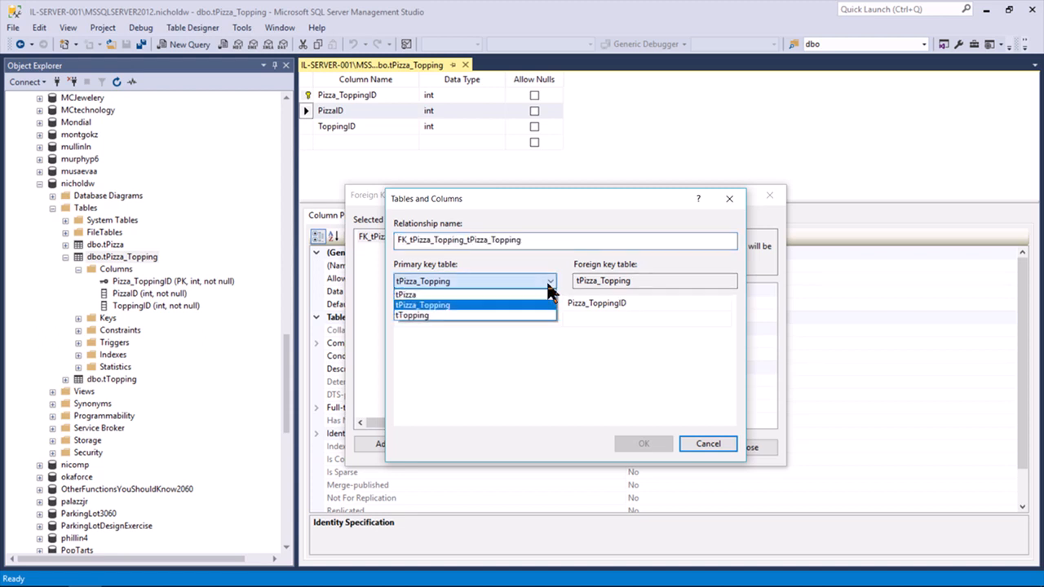
pyautogui.click(517, 294)
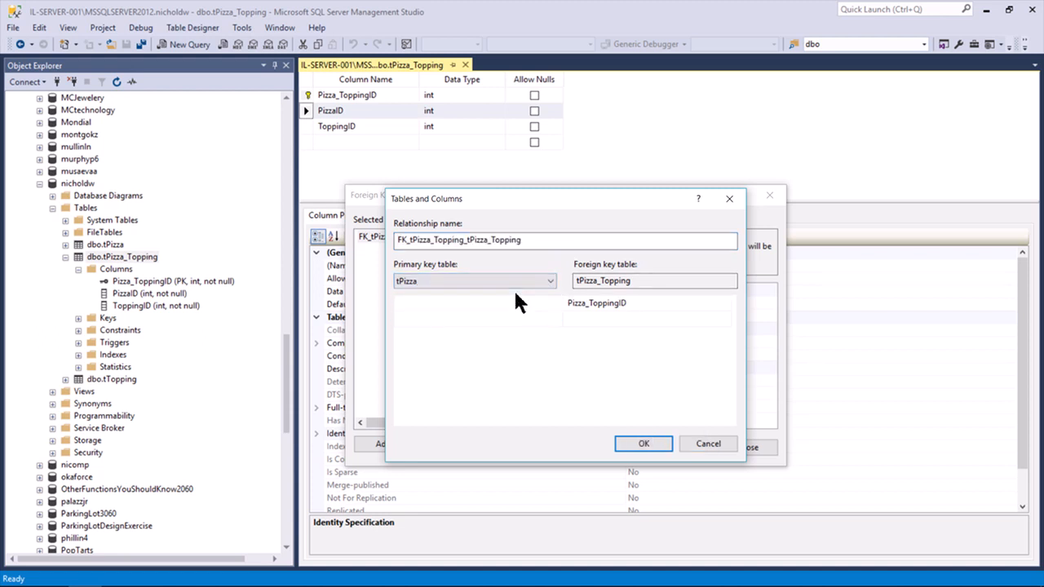
pyautogui.click(518, 300)
pyautogui.click(555, 302)
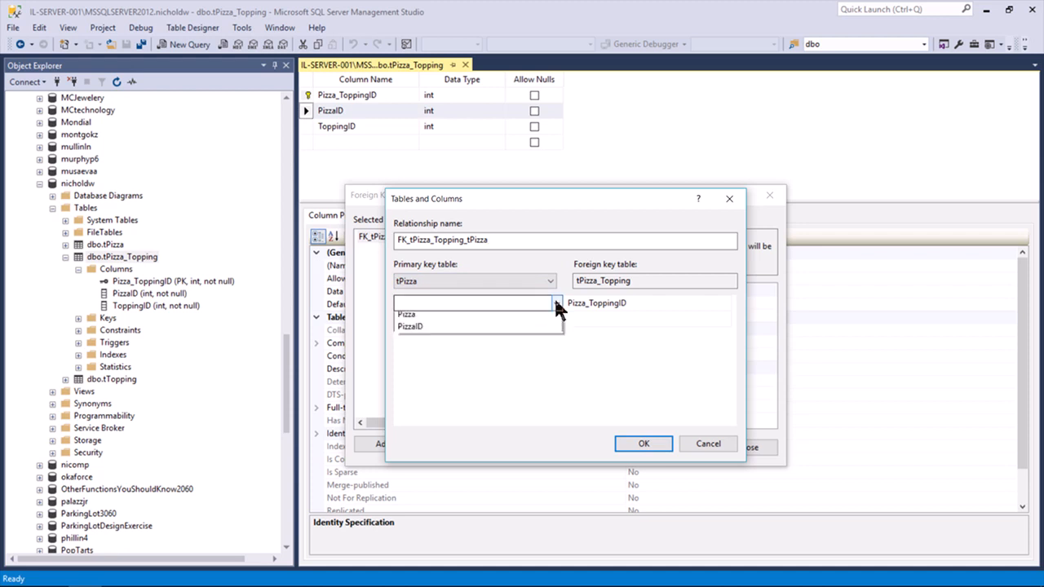
pyautogui.click(486, 331)
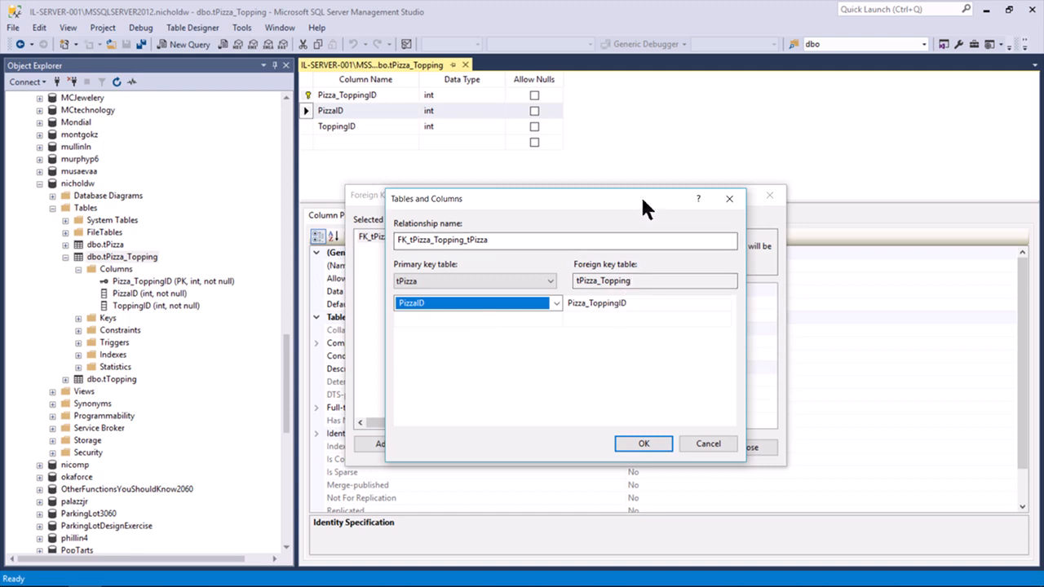
# Map tPizza_Topping's PizzaID as the foreign key column and confirm the mapping
pyautogui.moveTo(638, 199); pyautogui.dragTo(629, 192)
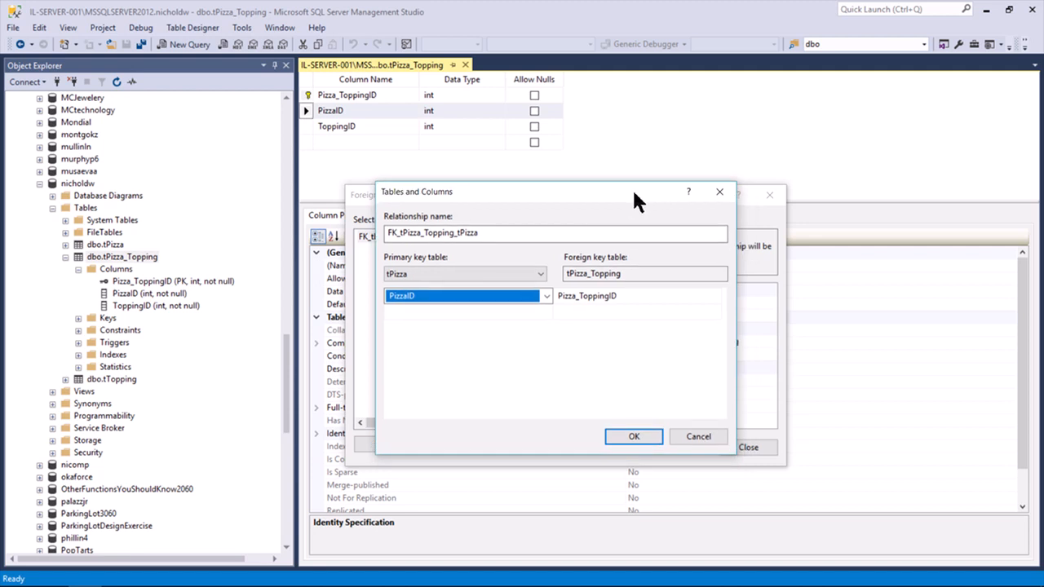
pyautogui.click(681, 297)
pyautogui.click(714, 296)
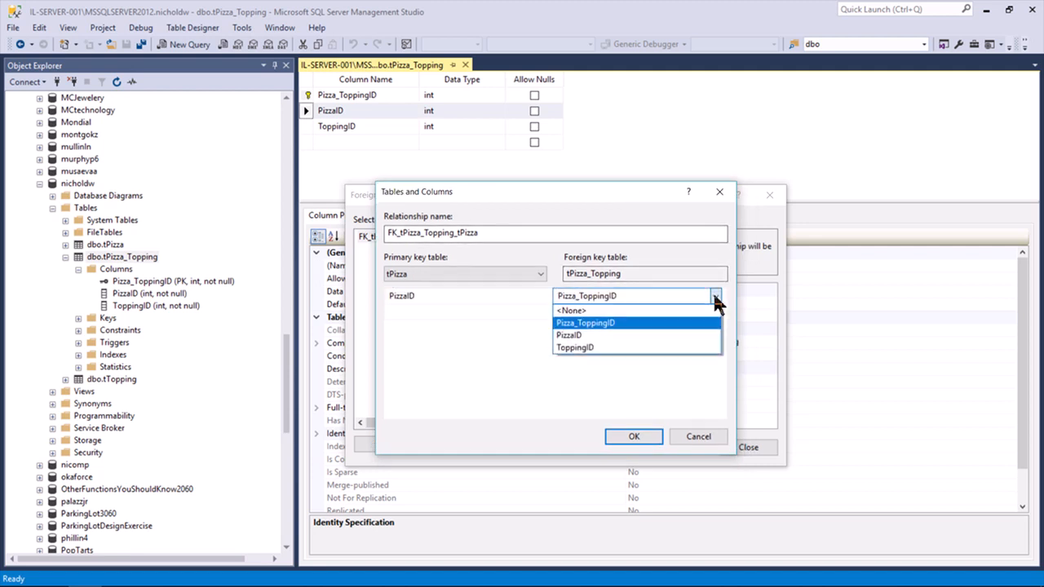
pyautogui.click(633, 335)
pyautogui.click(532, 359)
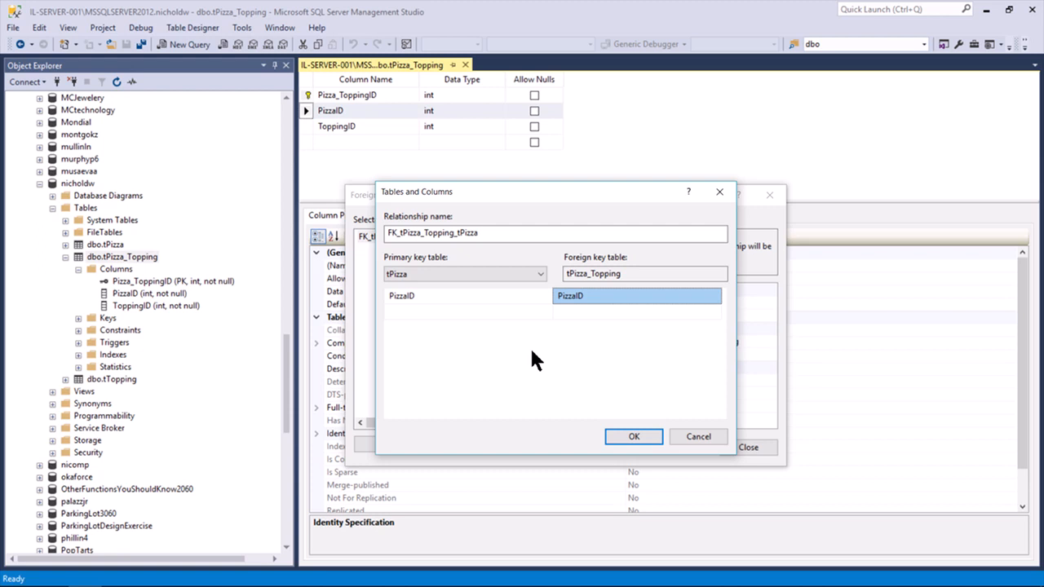
pyautogui.moveTo(520, 196); pyautogui.dragTo(547, 186)
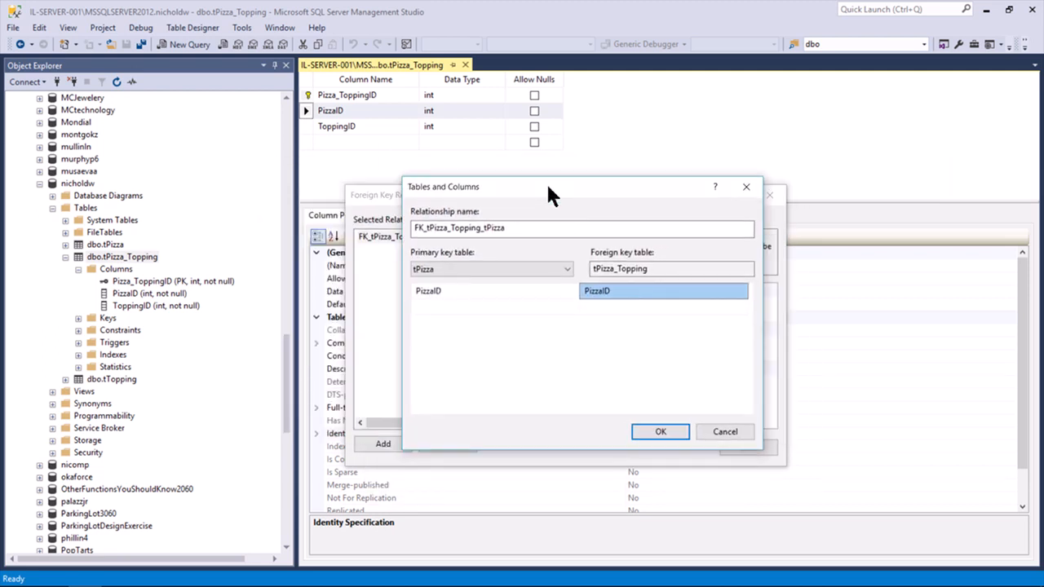
pyautogui.click(652, 431)
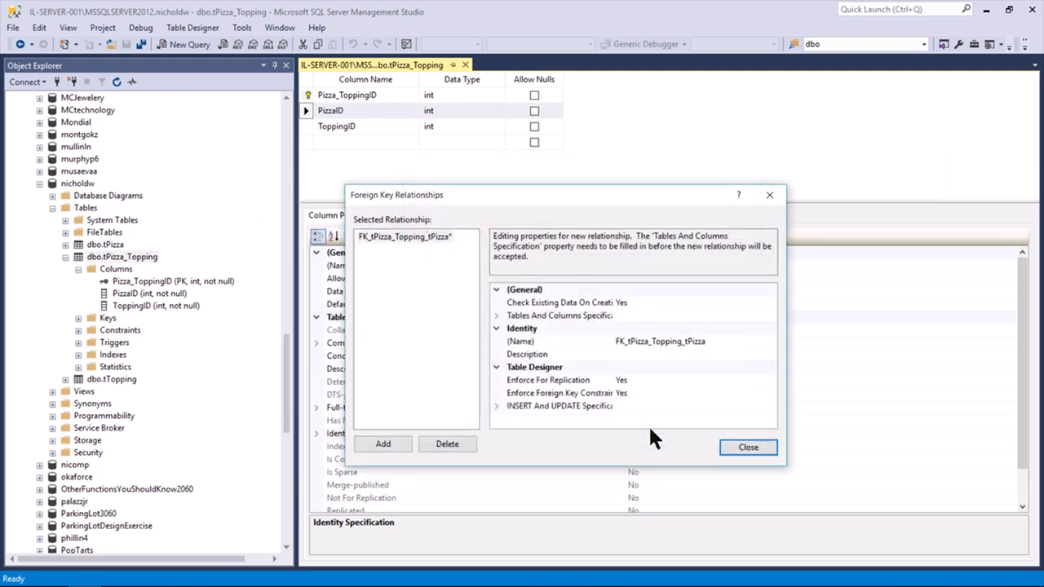
# Add a second relationship and choose tTopping as its primary key table
pyautogui.click(404, 243)
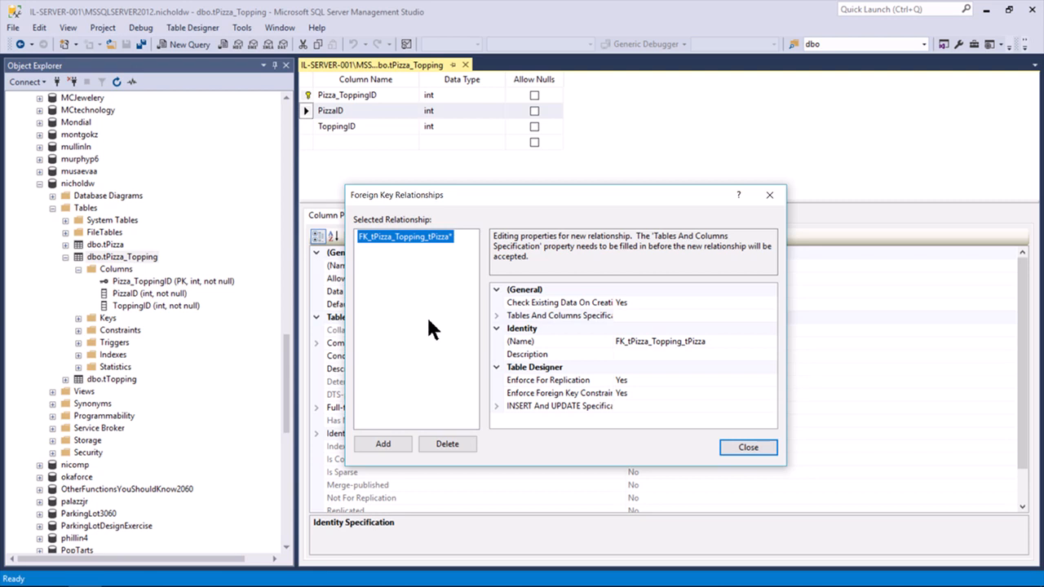
pyautogui.moveTo(455, 196); pyautogui.dragTo(458, 174)
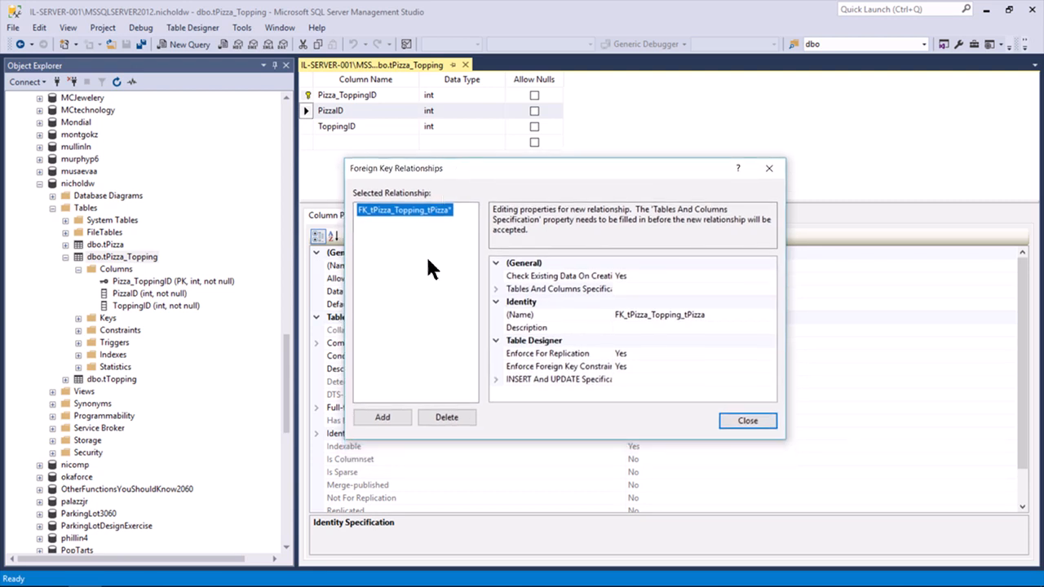
pyautogui.click(379, 417)
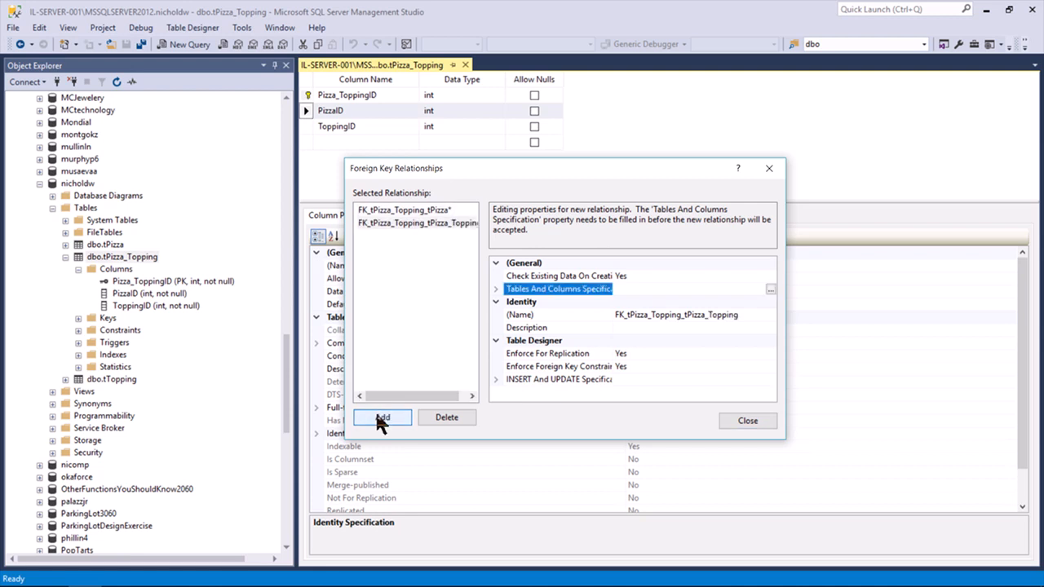
pyautogui.click(771, 289)
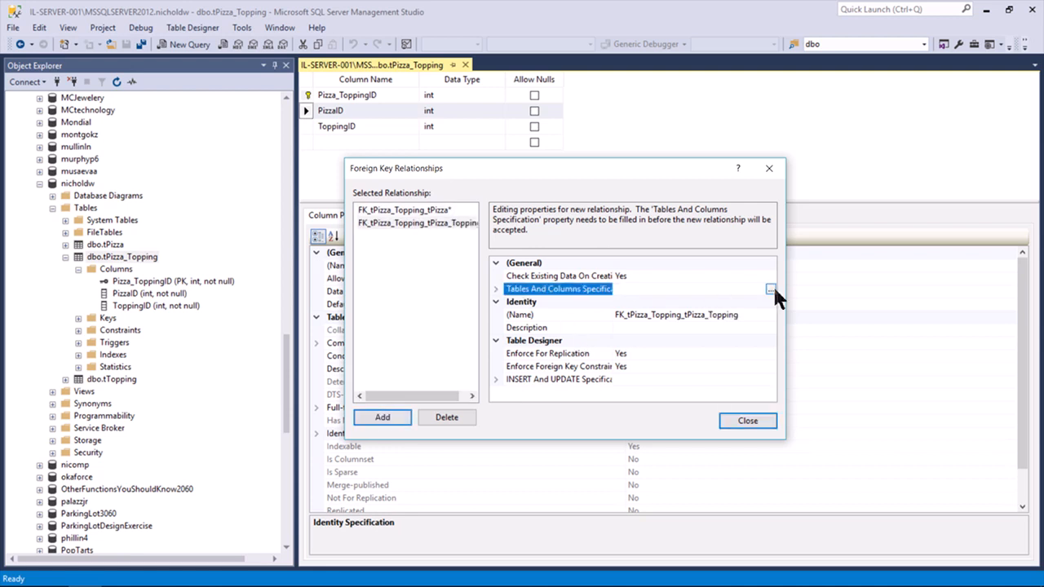
pyautogui.click(510, 255)
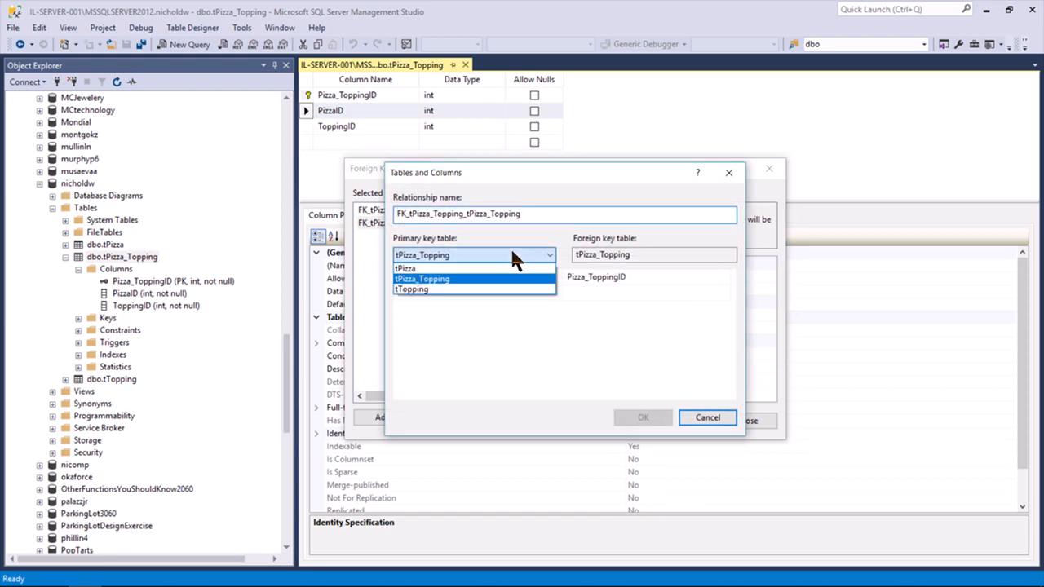
pyautogui.click(495, 289)
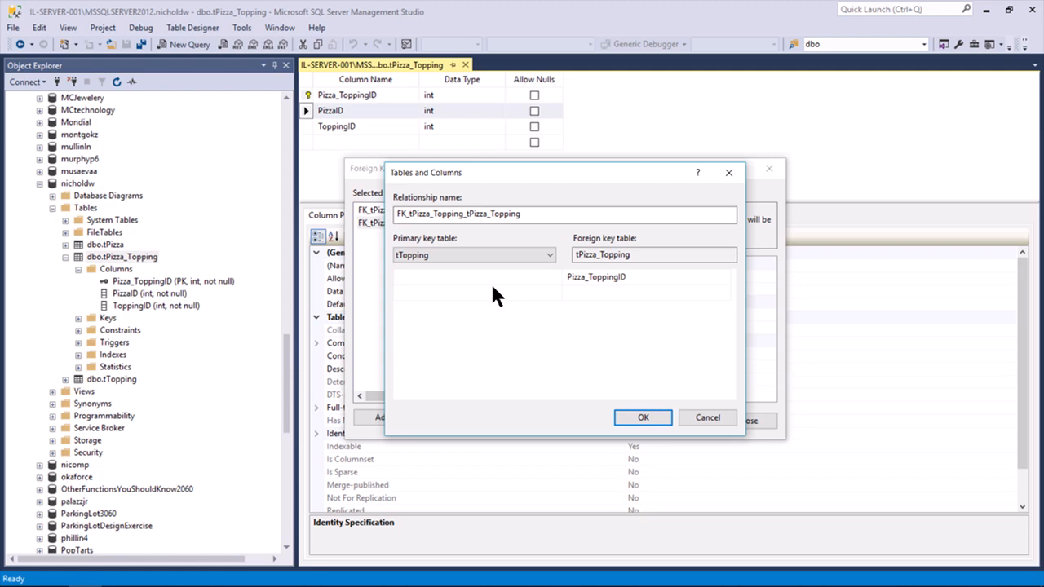
# Map tTopping's ToppingID to ToppingID in tPizza_Topping
pyautogui.click(492, 282)
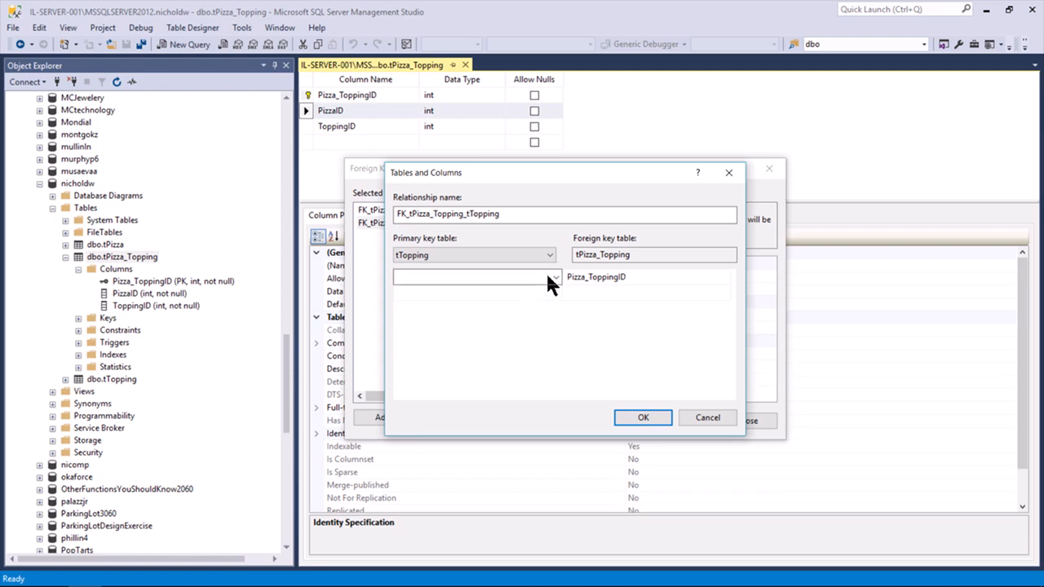
pyautogui.click(555, 277)
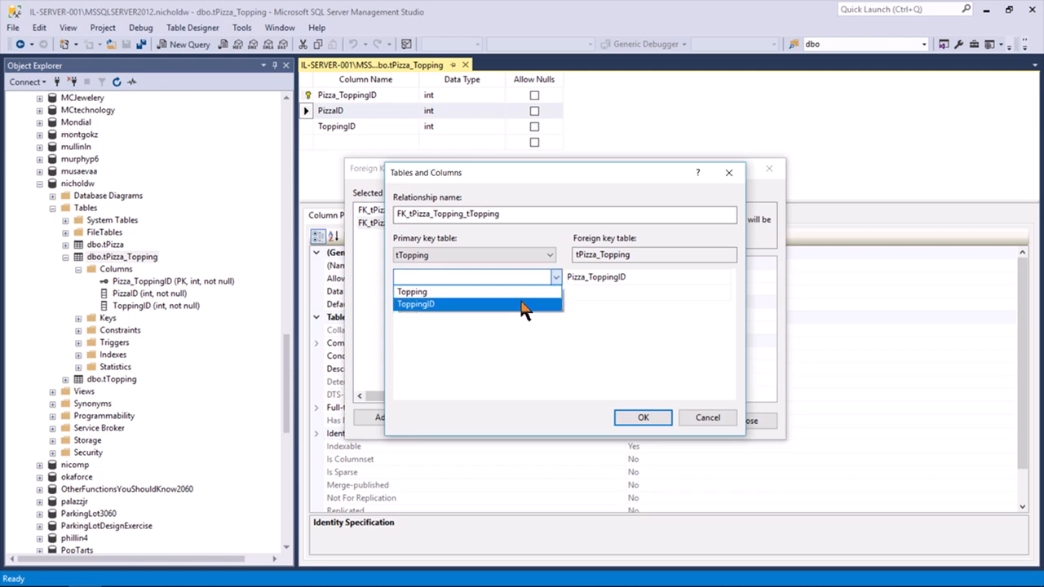
pyautogui.click(522, 304)
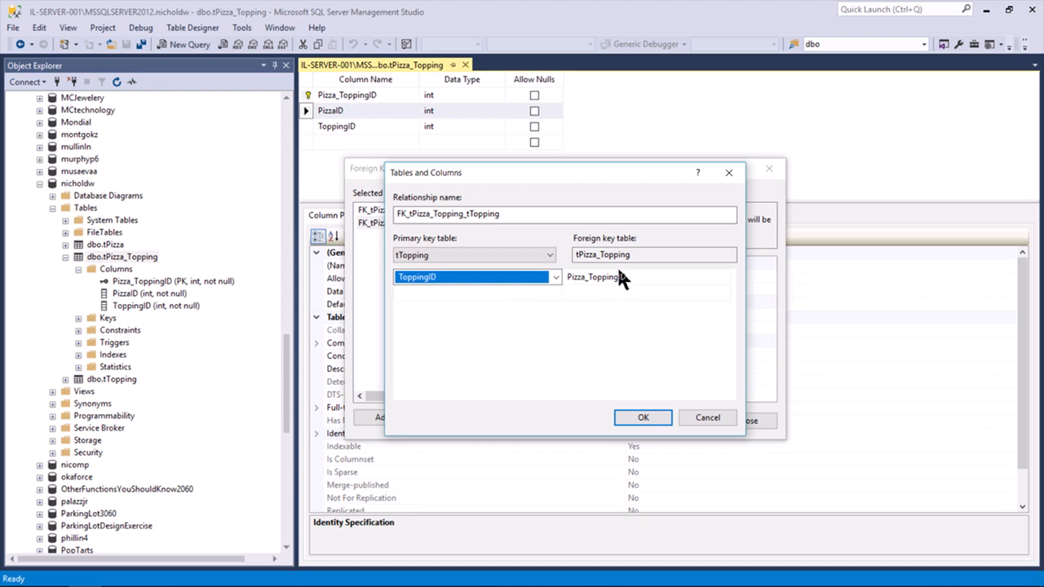
pyautogui.click(663, 277)
pyautogui.click(724, 278)
pyautogui.click(673, 328)
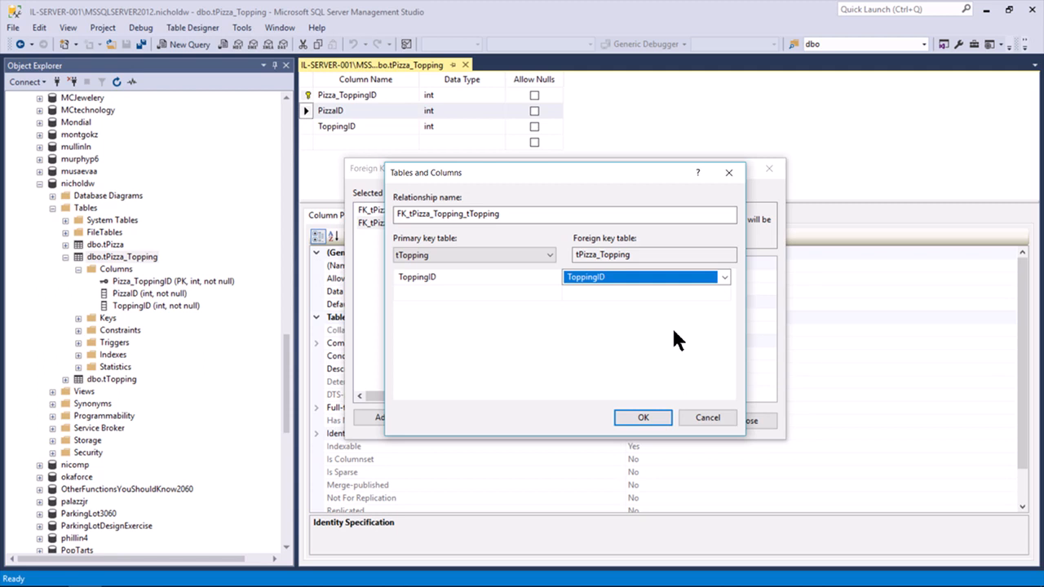
# Confirm the ToppingID mapping, close Foreign Key Relationships, and save the tPizza_Topping design
pyautogui.click(643, 418)
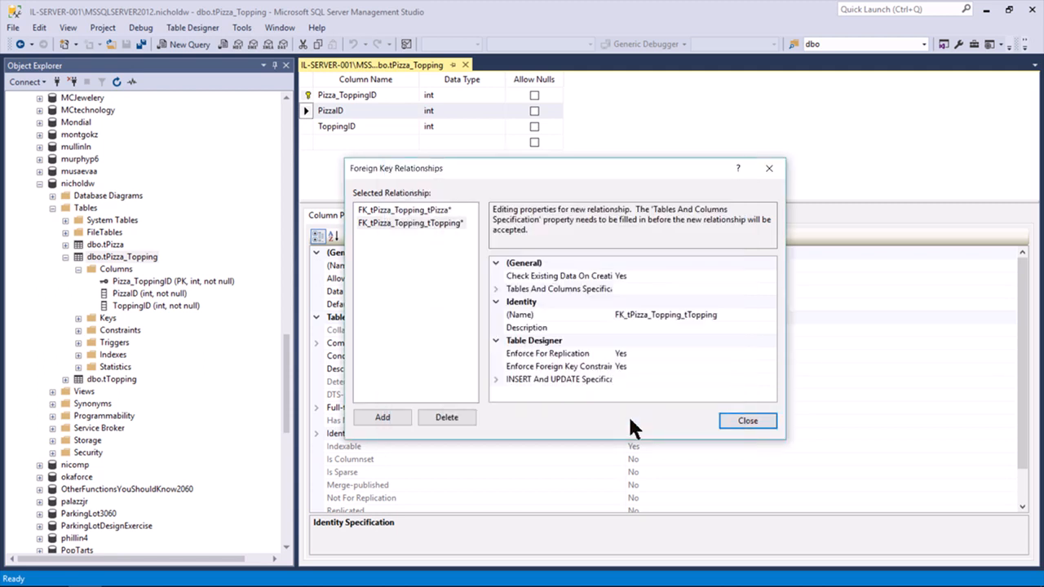
pyautogui.moveTo(546, 162); pyautogui.dragTo(566, 195)
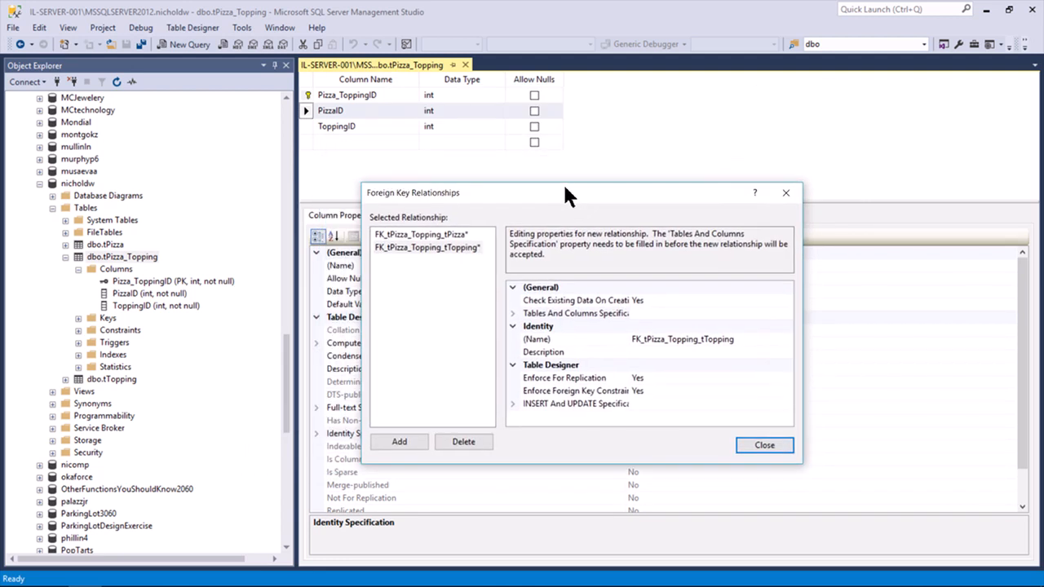
pyautogui.click(761, 446)
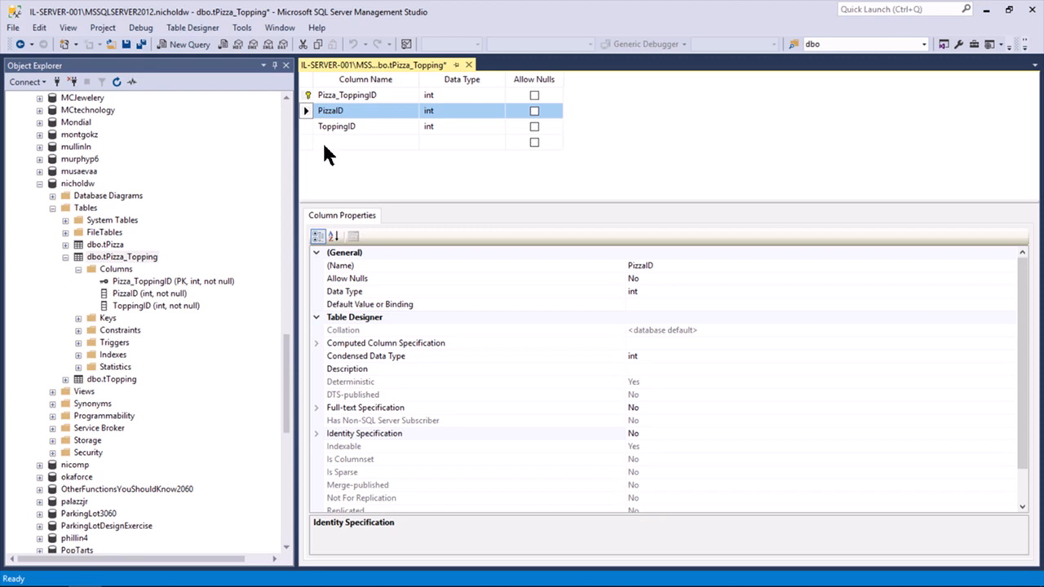
pyautogui.click(126, 45)
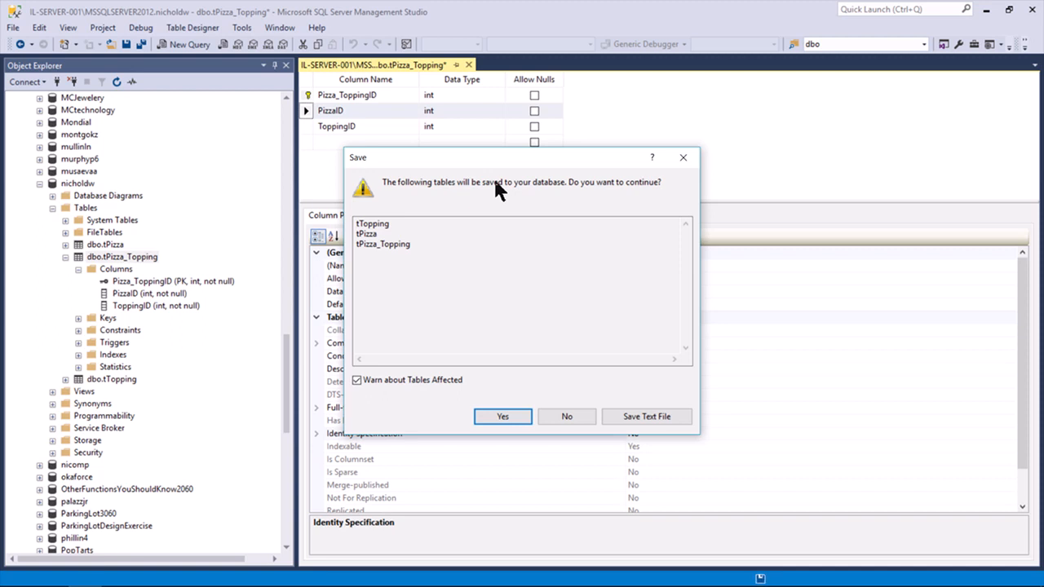
# Confirm saving the three tables, then point out tPizza, tTopping and tPizza_Topping in Object Explorer
pyautogui.click(509, 417)
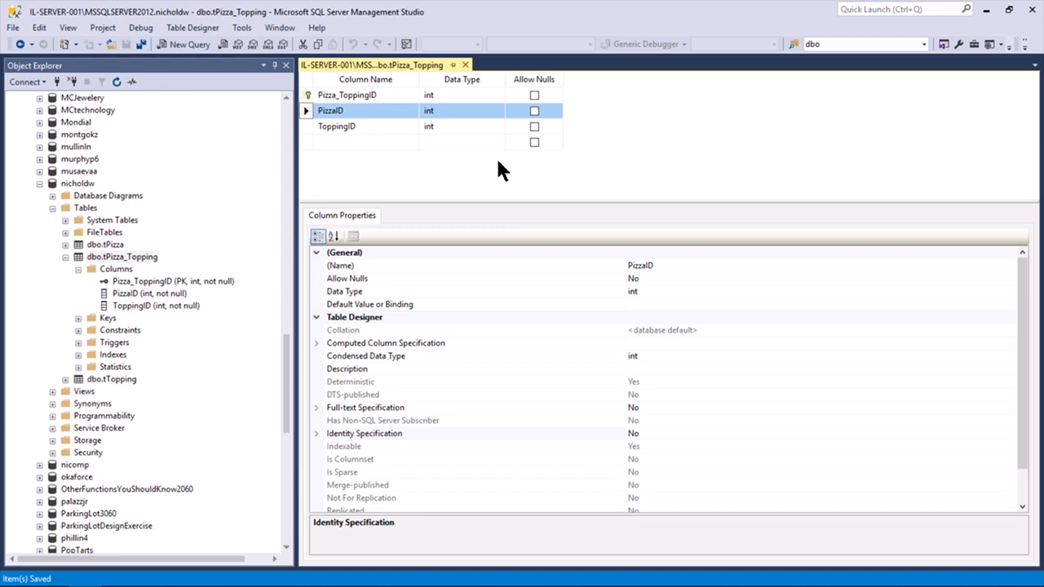
pyautogui.click(108, 247)
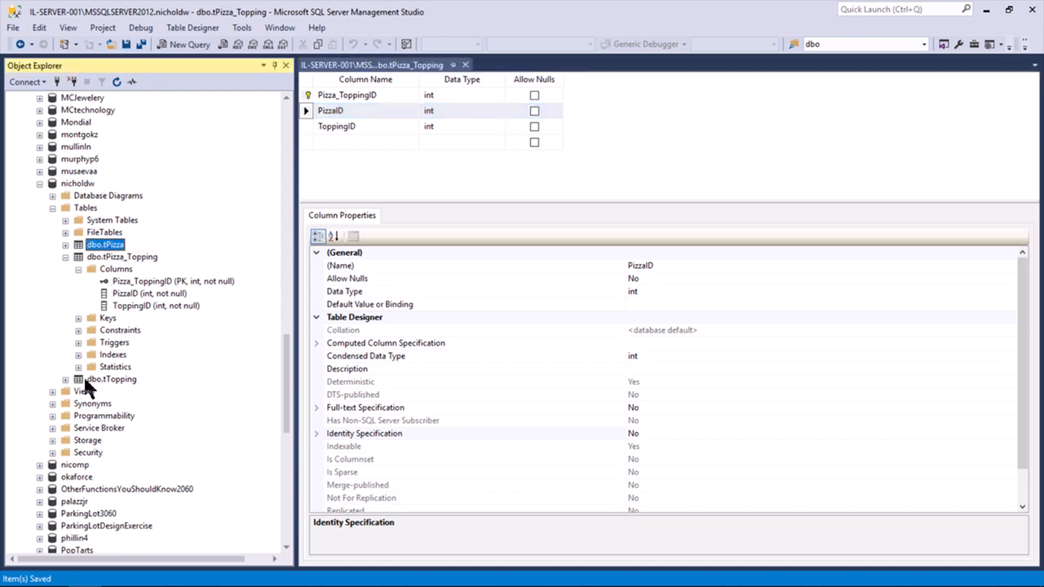
pyautogui.click(108, 380)
pyautogui.click(126, 258)
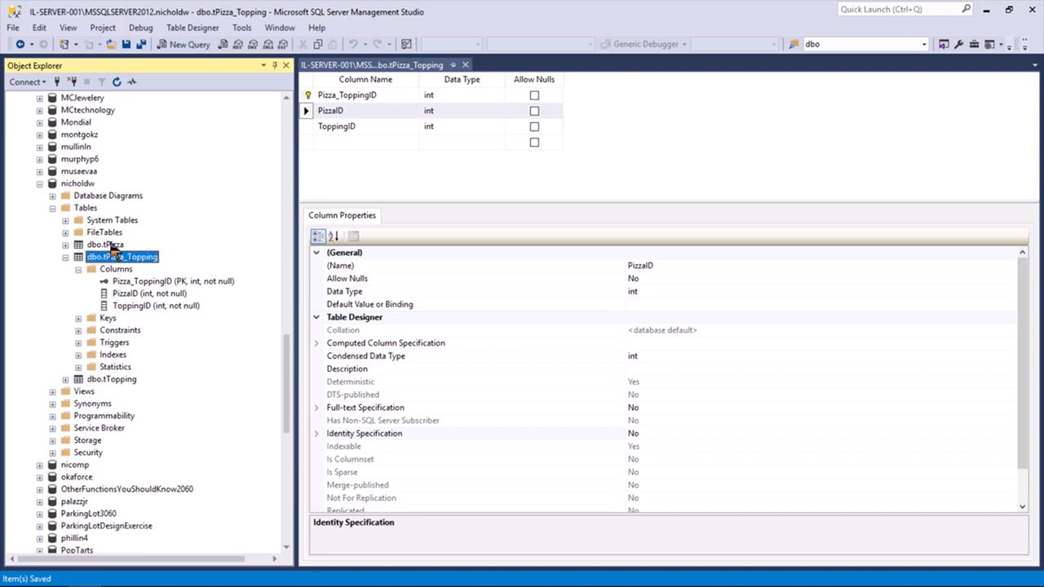
pyautogui.click(113, 246)
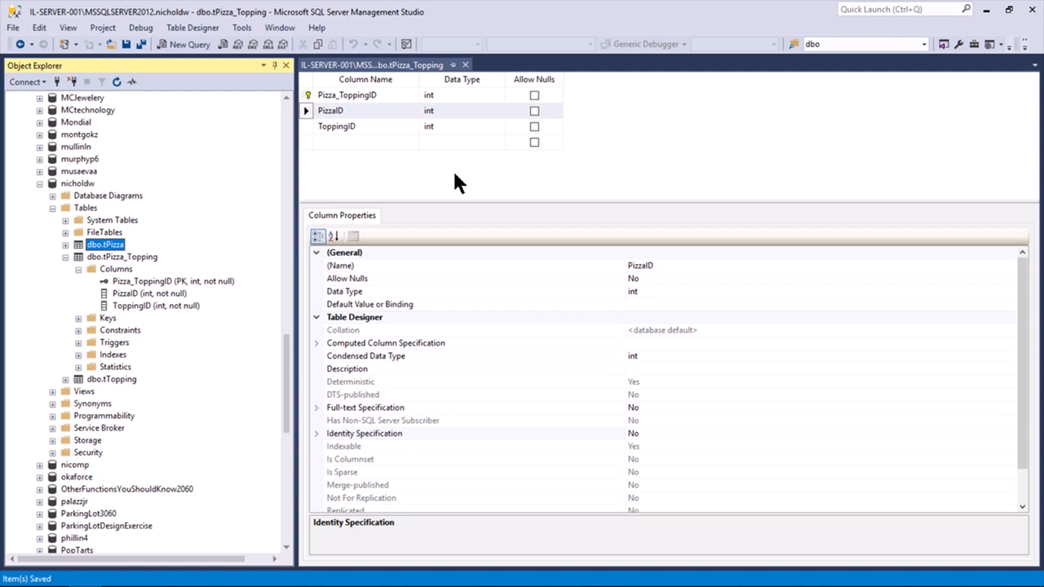
# Point out tPizza and tTopping again, then bring up PowerPoint slide 7 on intermediate table keys
pyautogui.click(393, 160)
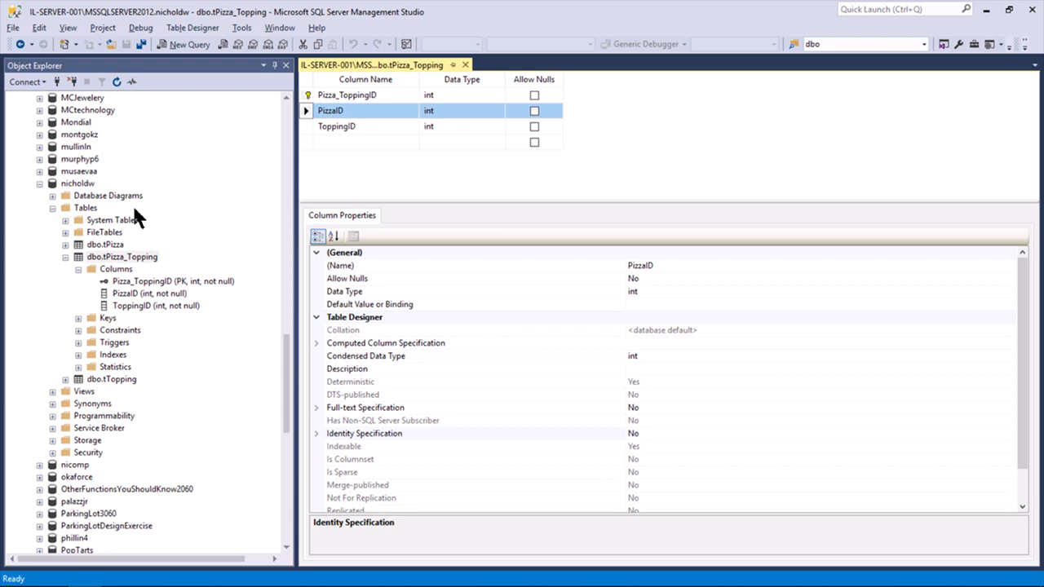
pyautogui.click(107, 245)
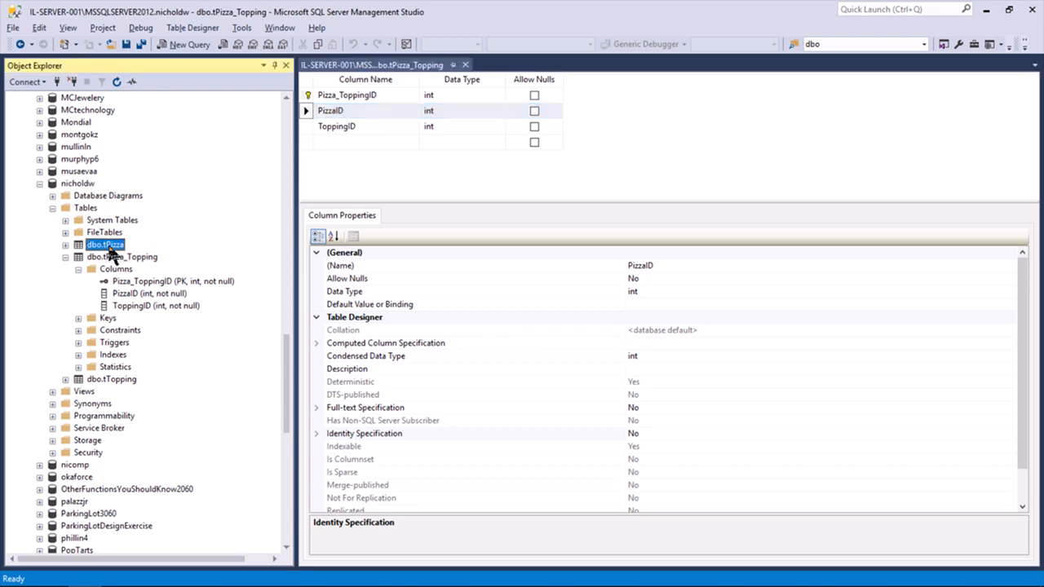
pyautogui.click(99, 380)
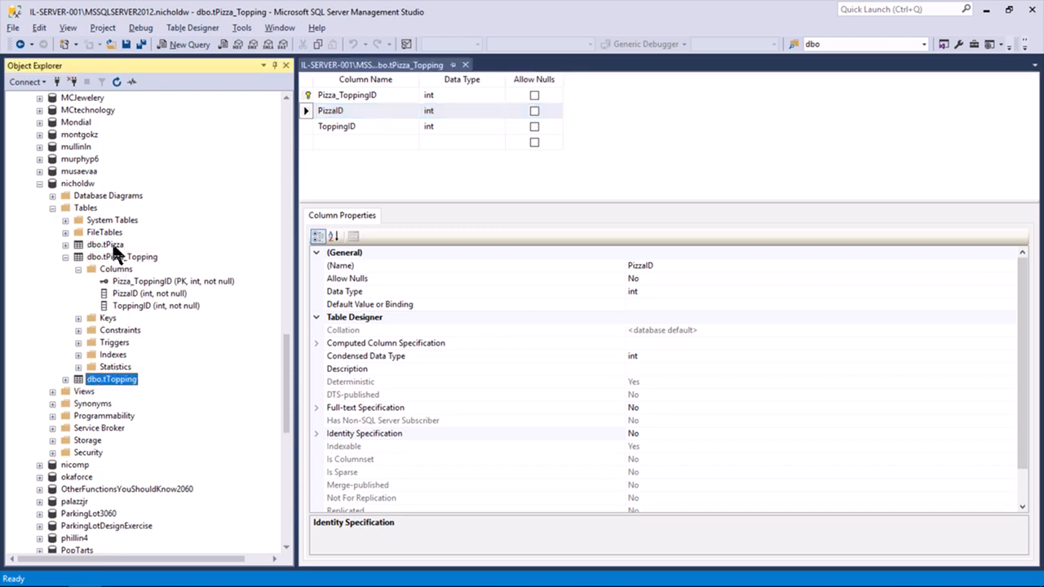
pyautogui.hotkey('alt', 'Tab')
pyautogui.hotkey('alt', 'Tab')
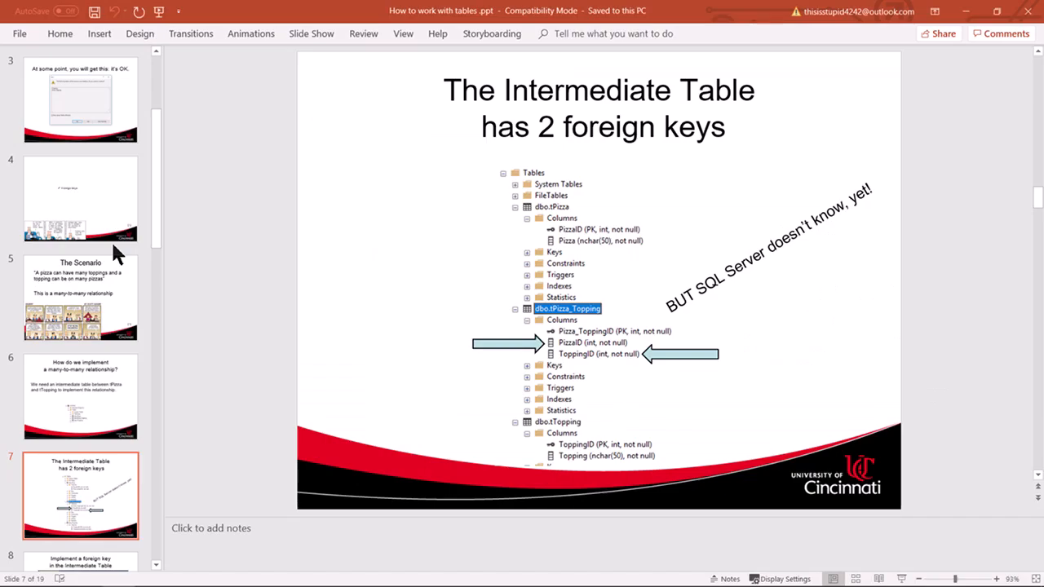